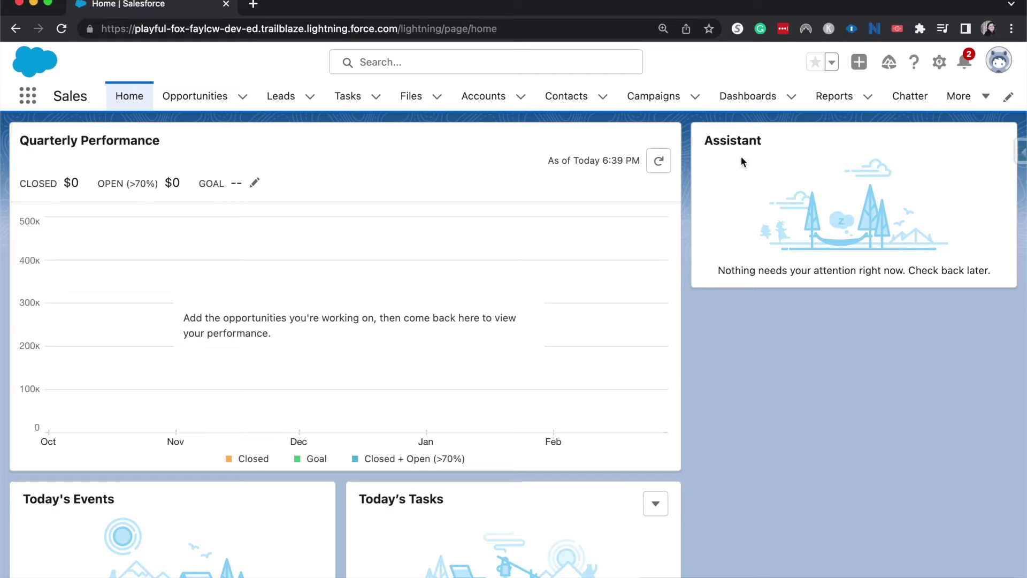
Go from the Home page to the Reports tab listing recent reports.
click(814, 98)
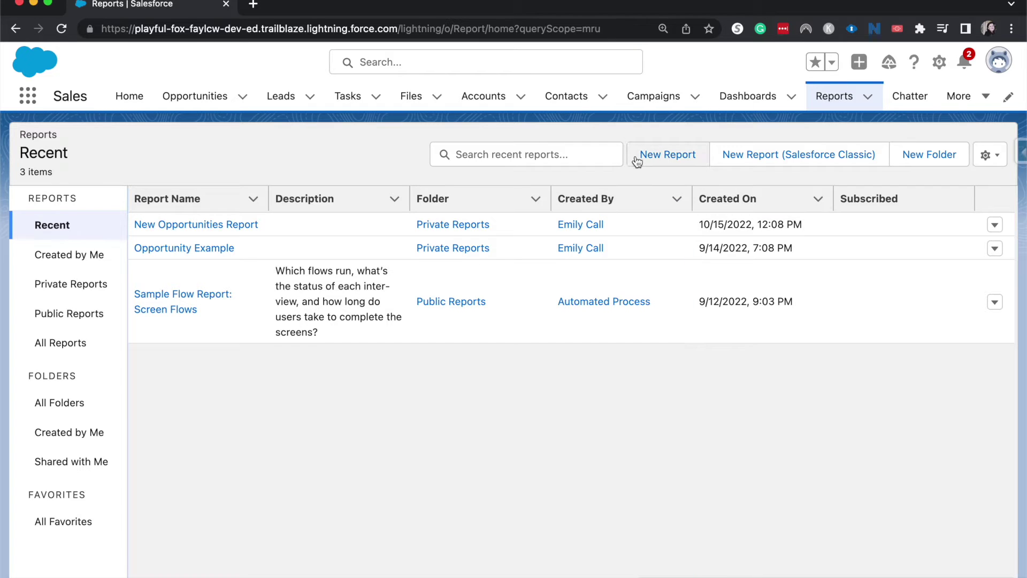
Start a new report with the Cases report type from Customer Support Reports.
click(636, 160)
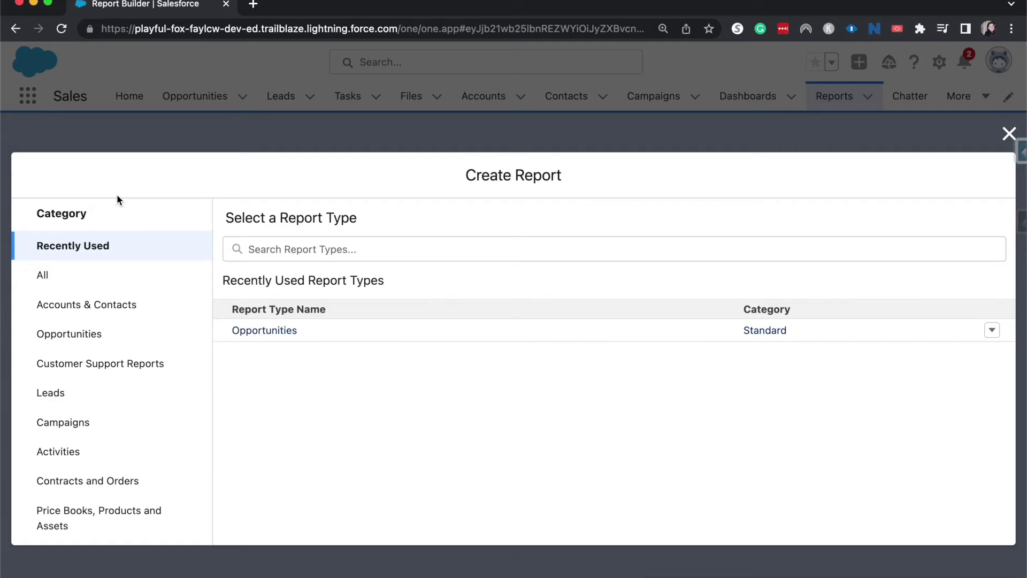
click(138, 372)
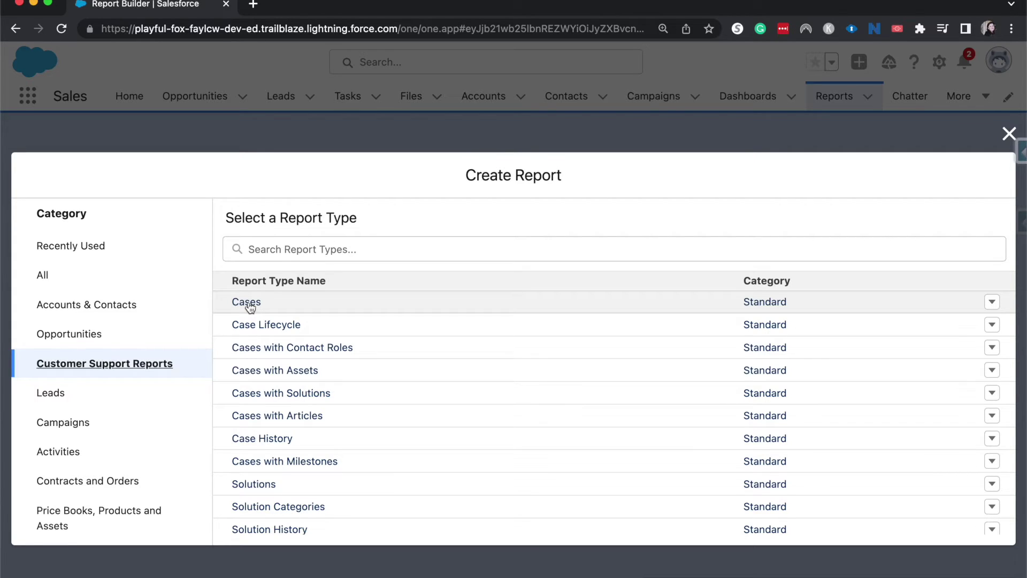
click(247, 303)
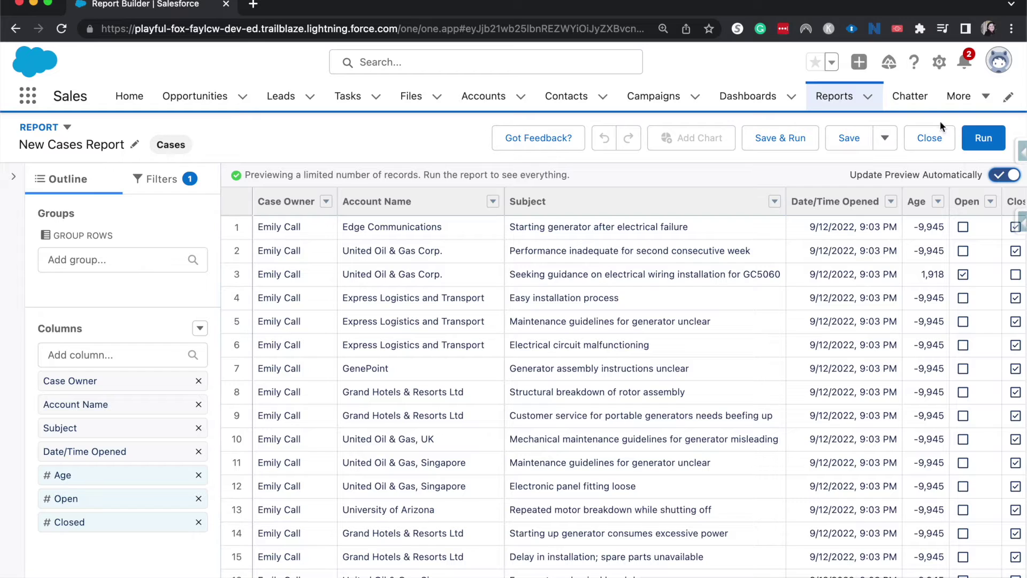
Review the Show Me, Opened Date and Units filters of the report.
click(160, 196)
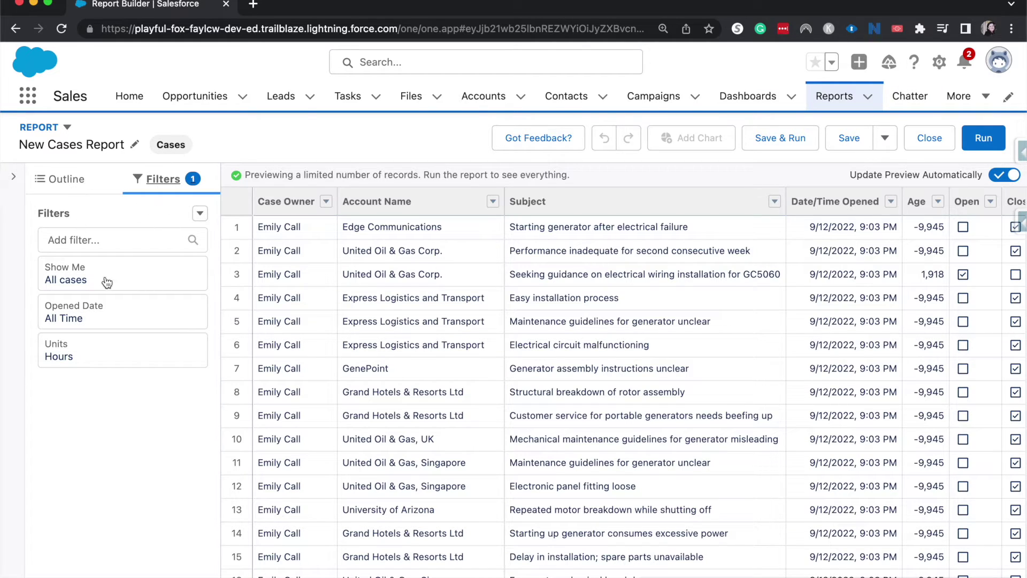
click(96, 290)
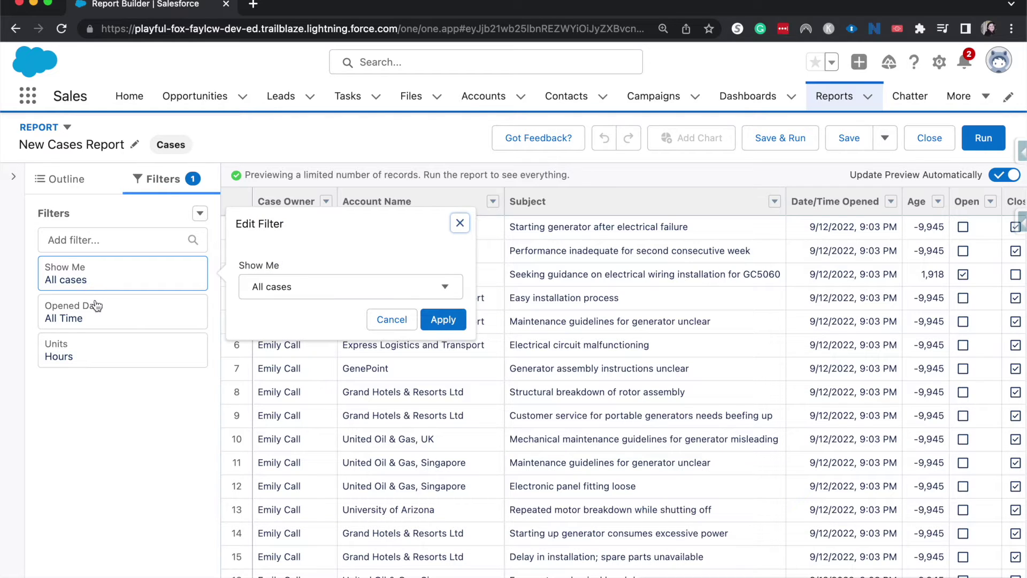
click(97, 304)
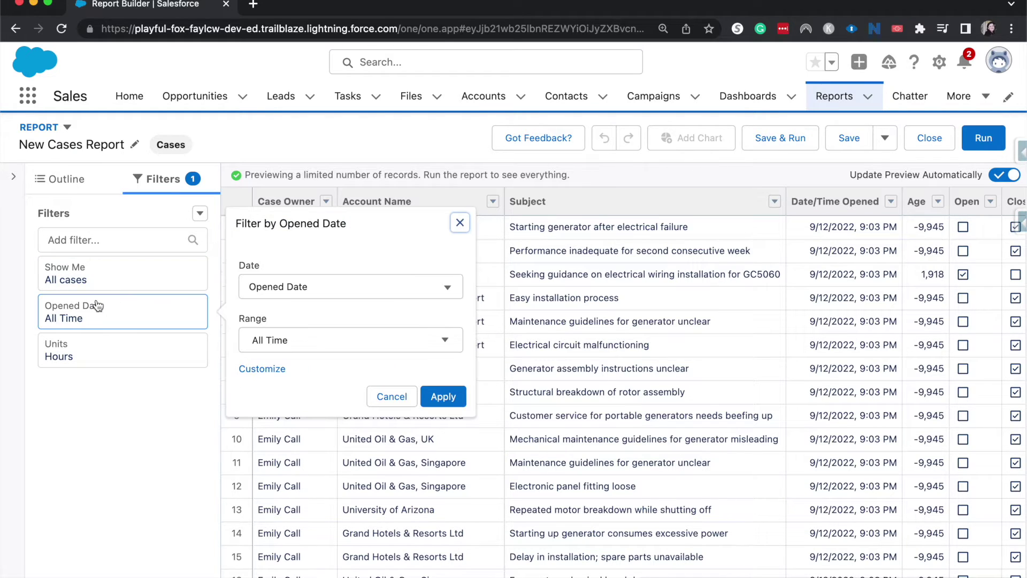
click(103, 368)
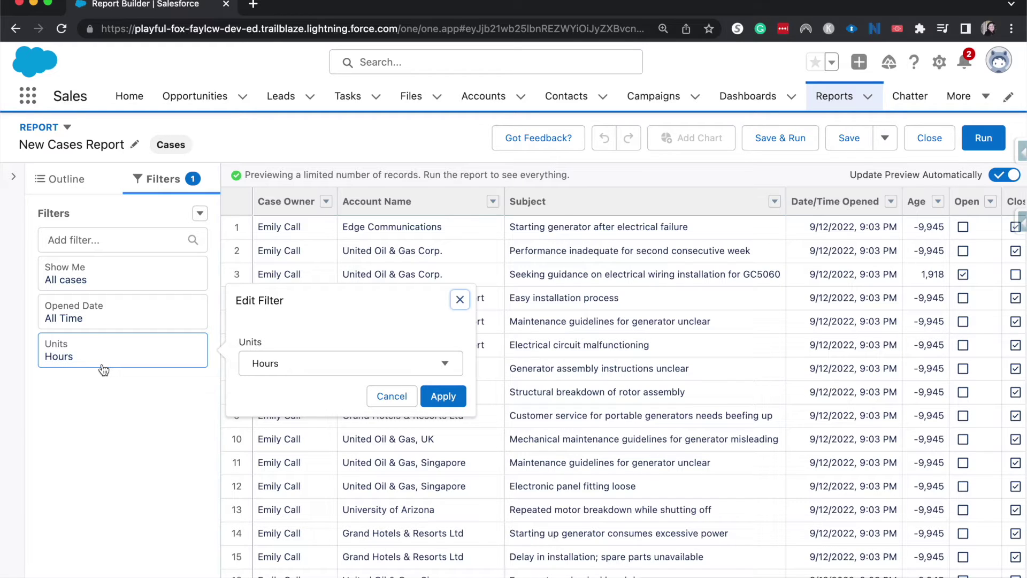
Browse the Opened Date range options and leave the filter at All Time.
click(108, 314)
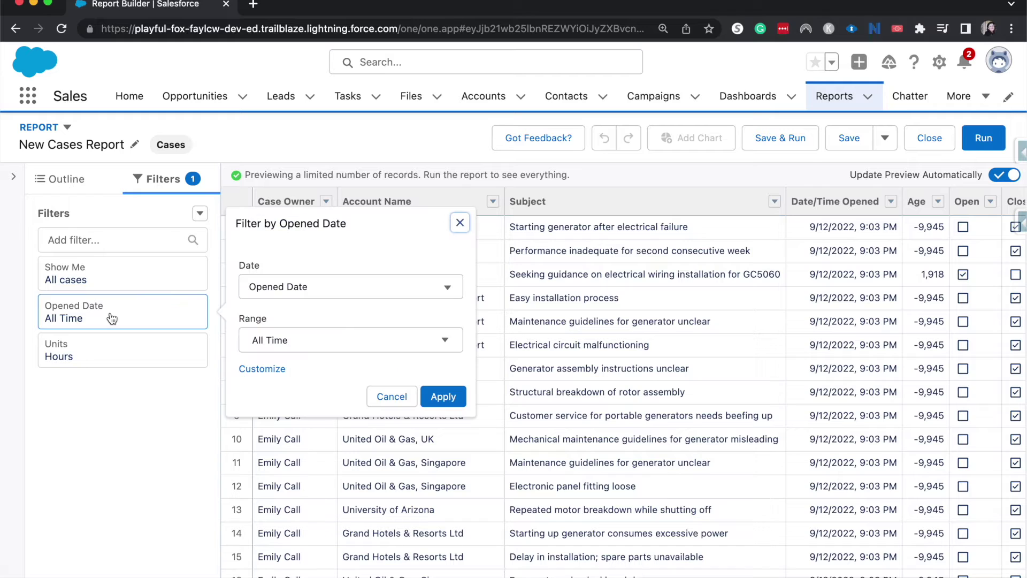
click(294, 345)
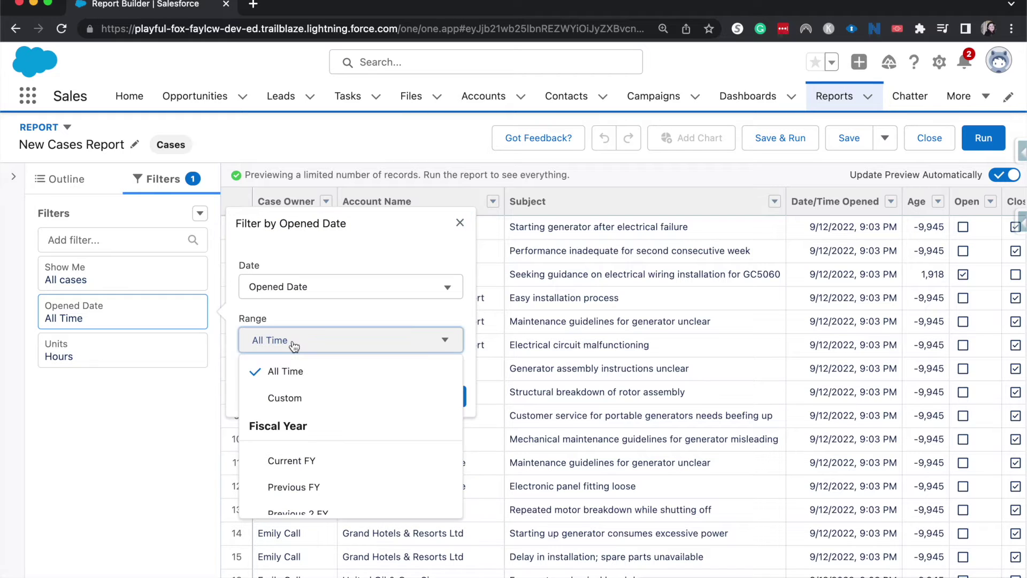
scroll(334, 420, down, 2)
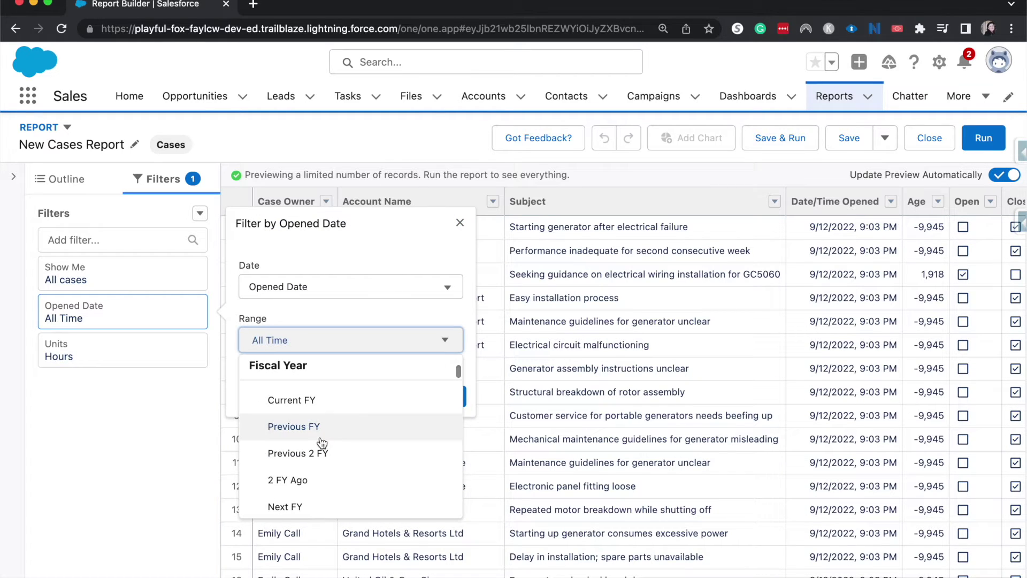
scroll(322, 442, down, 4)
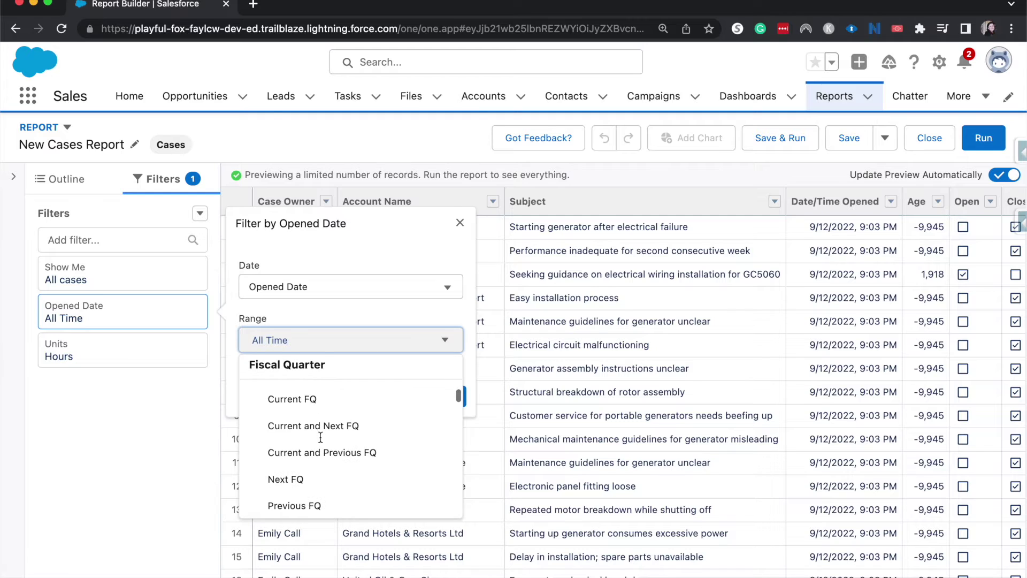
scroll(321, 437, down, 8)
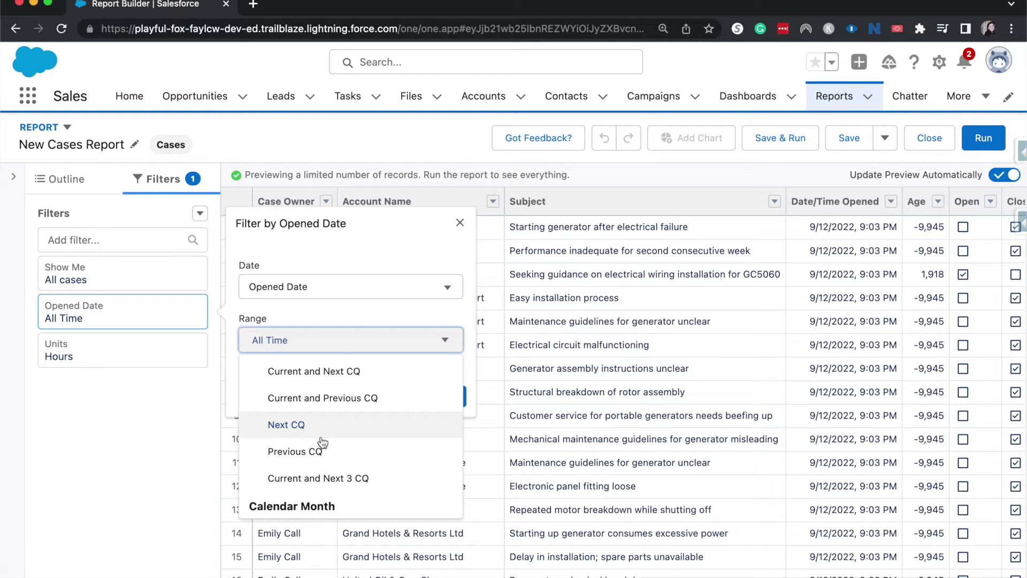
click(158, 510)
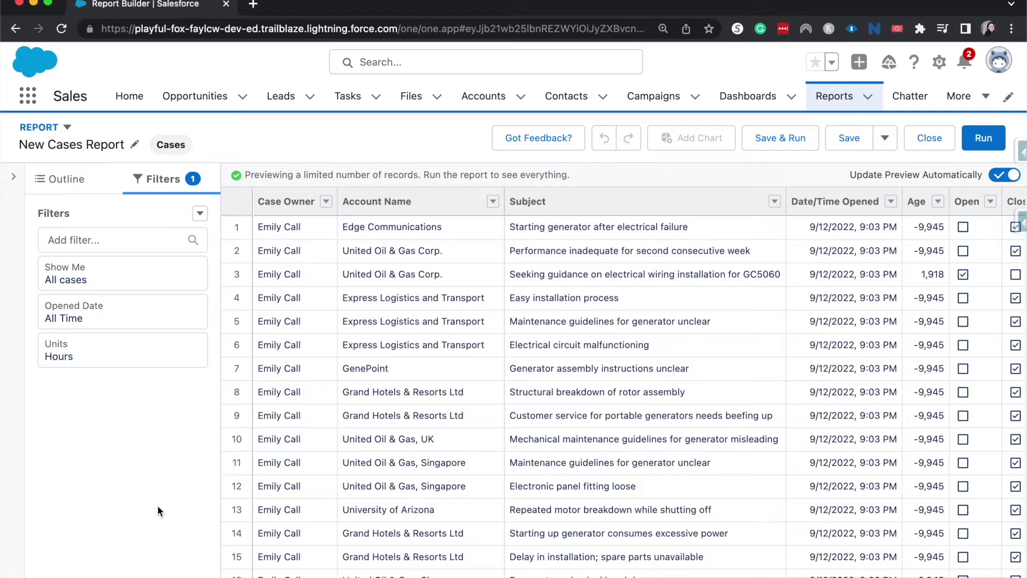
click(75, 293)
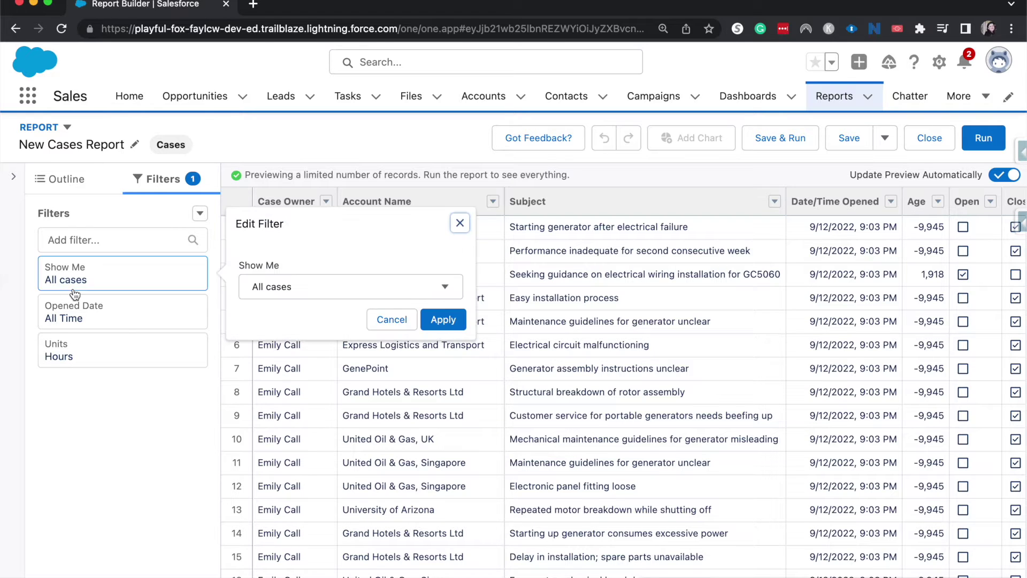
click(264, 285)
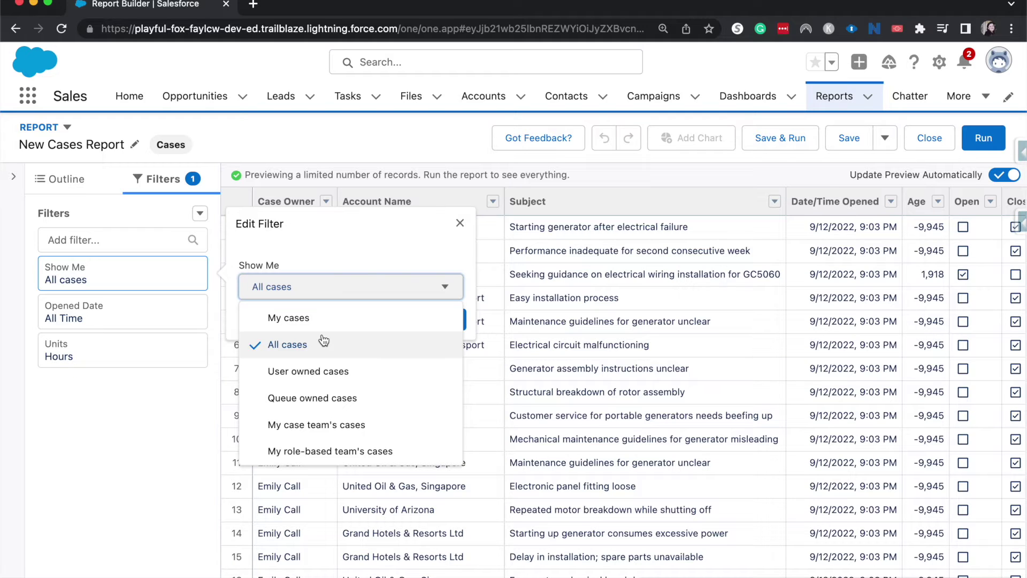
click(368, 282)
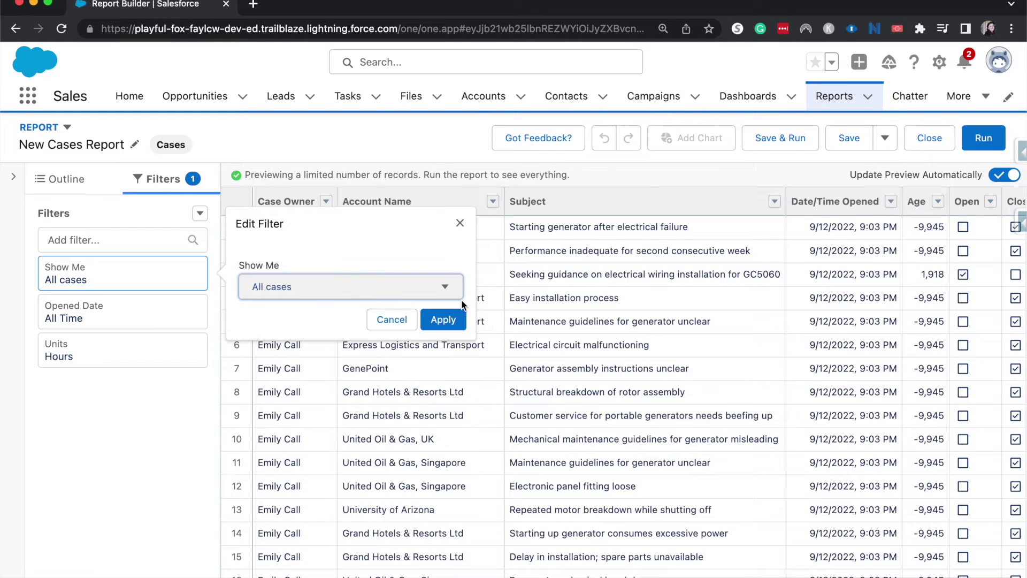
click(455, 318)
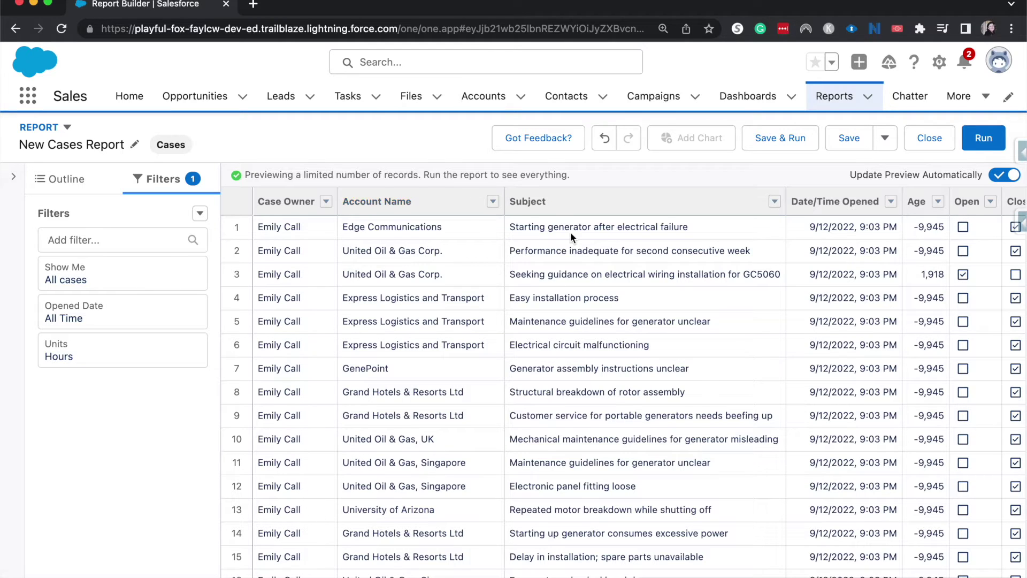
Add a Status filter, trying New and then selecting Escalated as its value.
click(131, 241)
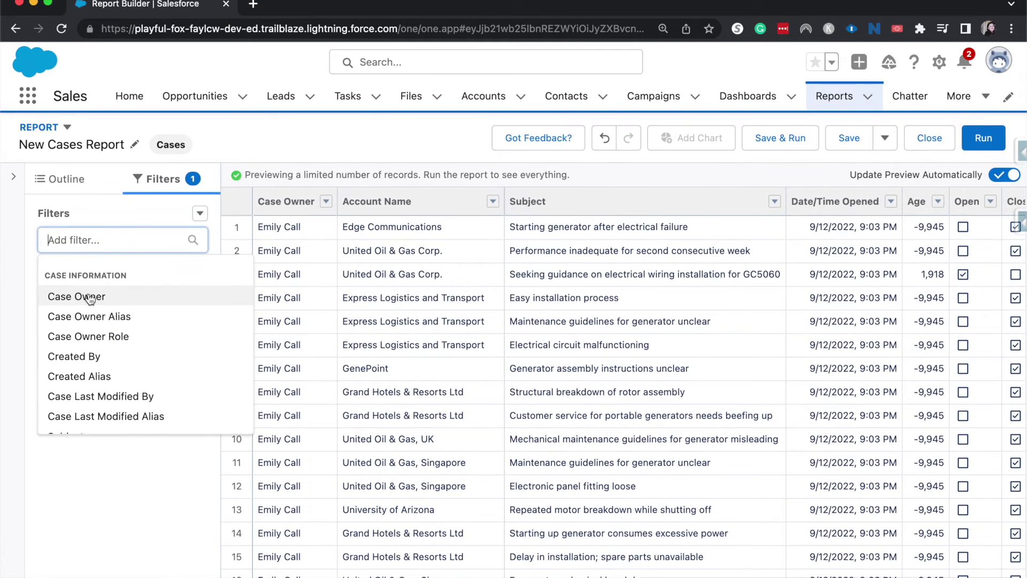
scroll(90, 296, down, 5)
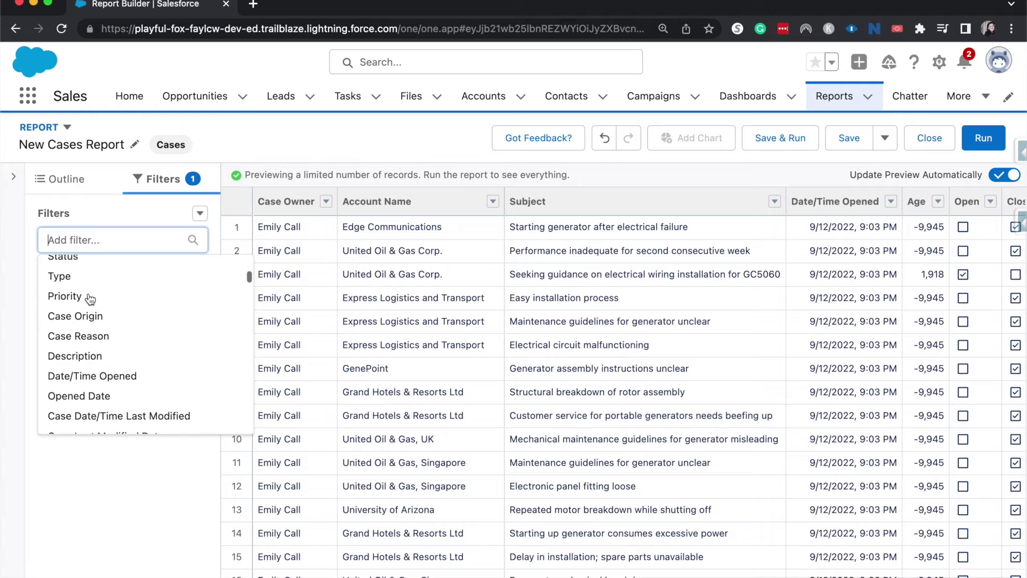
scroll(88, 299, up, 2)
click(86, 302)
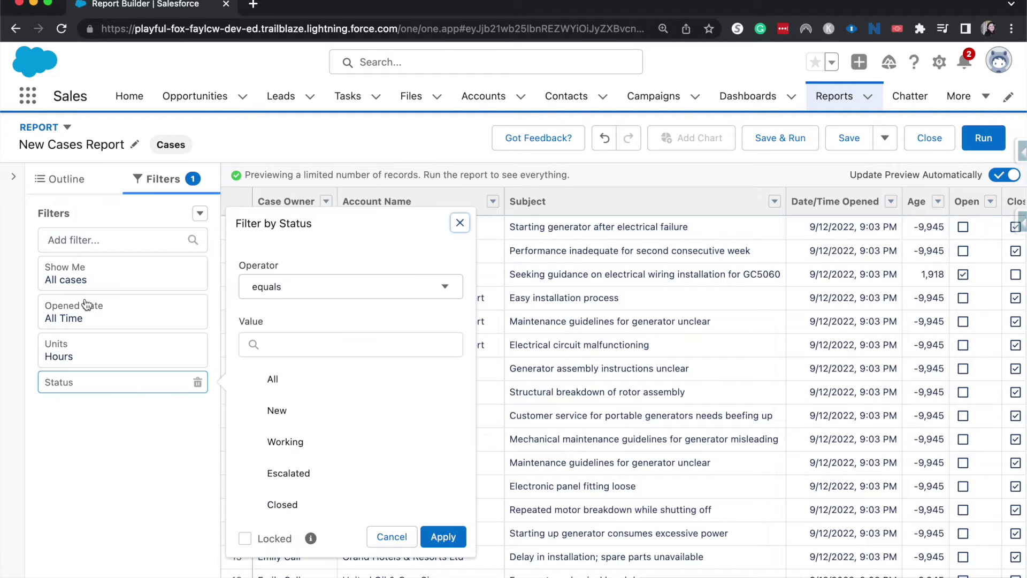
click(391, 424)
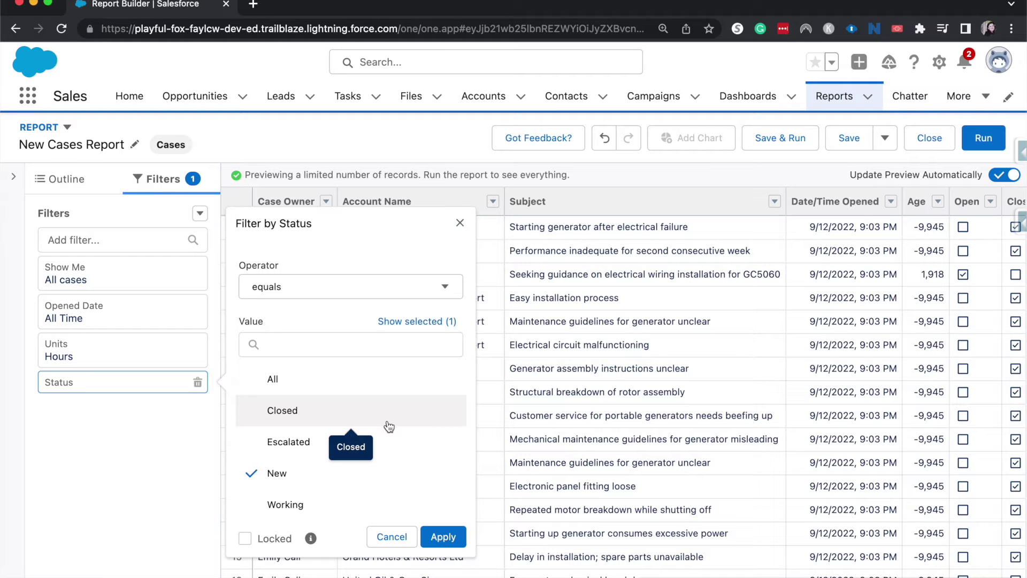
scroll(386, 432, down, 2)
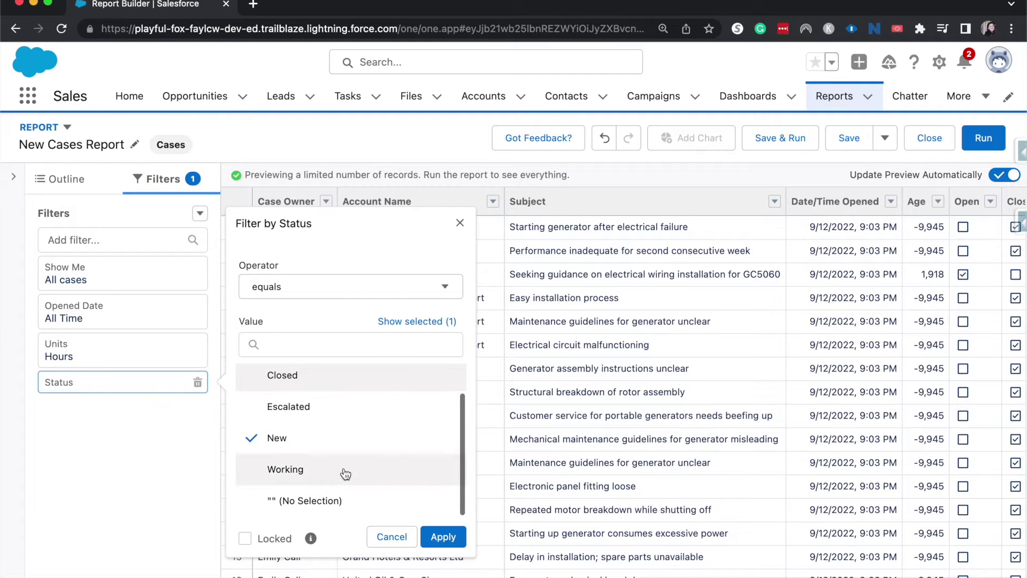
scroll(345, 473, down, 1)
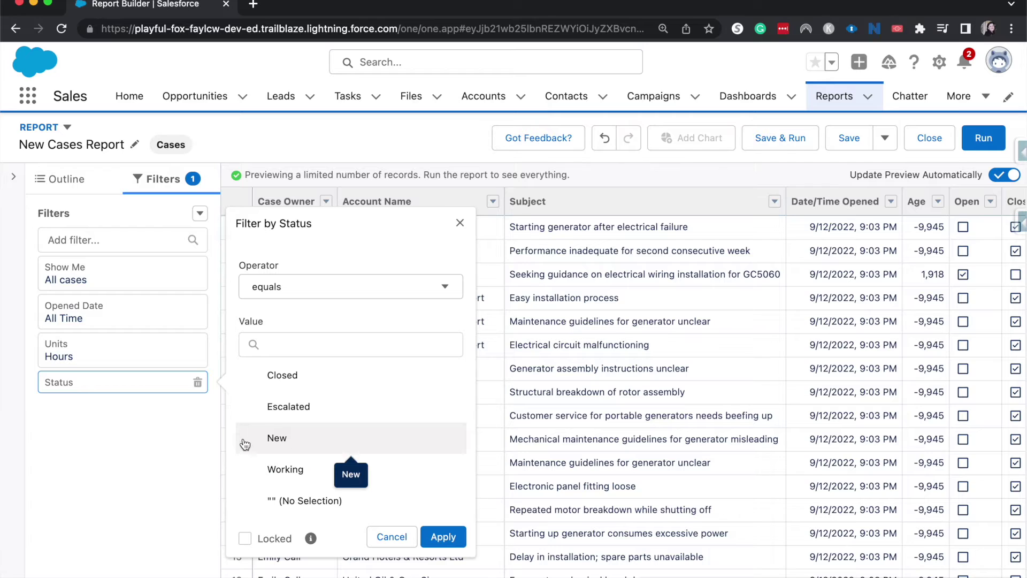
click(265, 422)
click(265, 422)
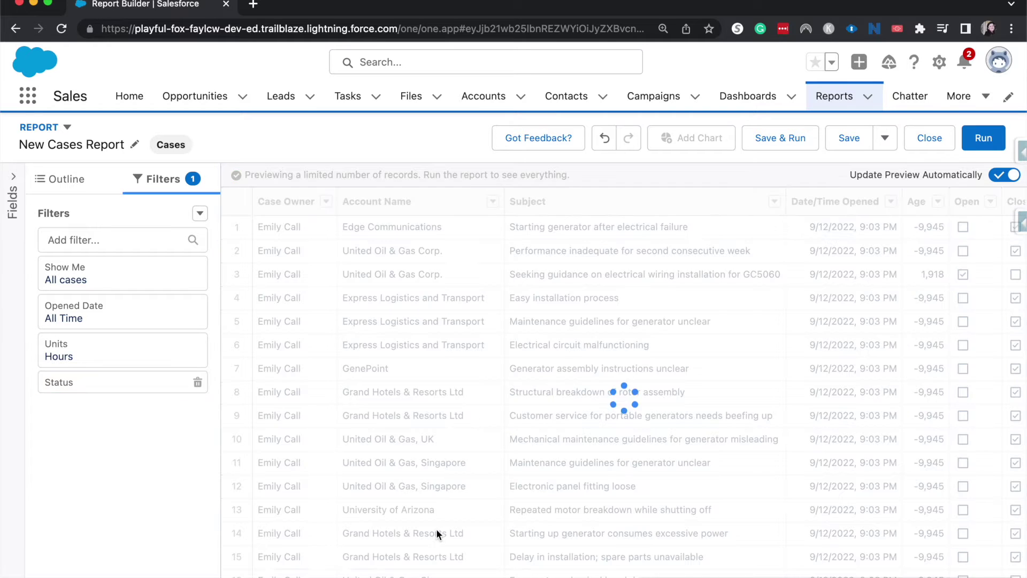
Add New alongside Escalated and apply the Status equals New, Escalated filter.
click(172, 408)
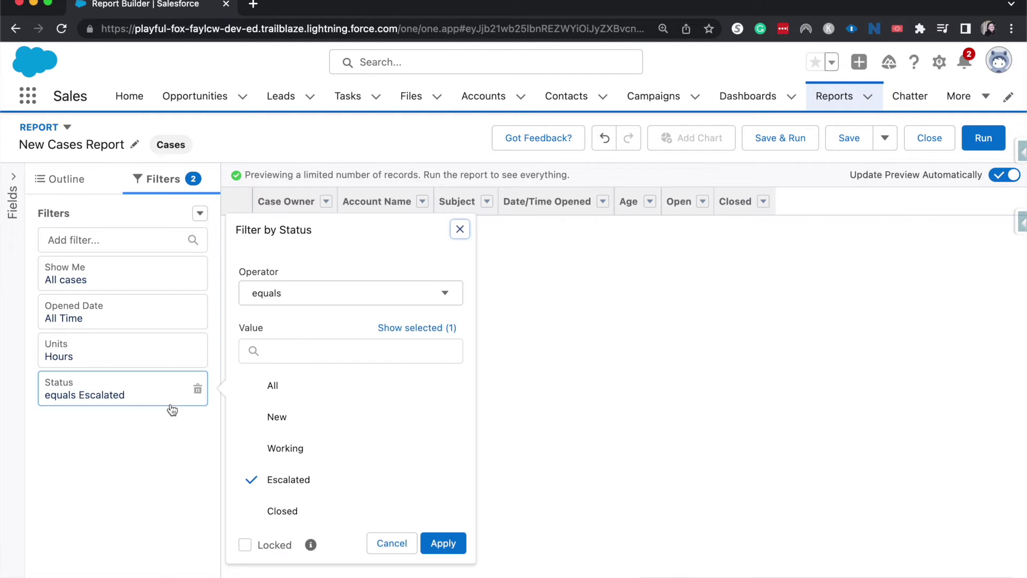
click(273, 421)
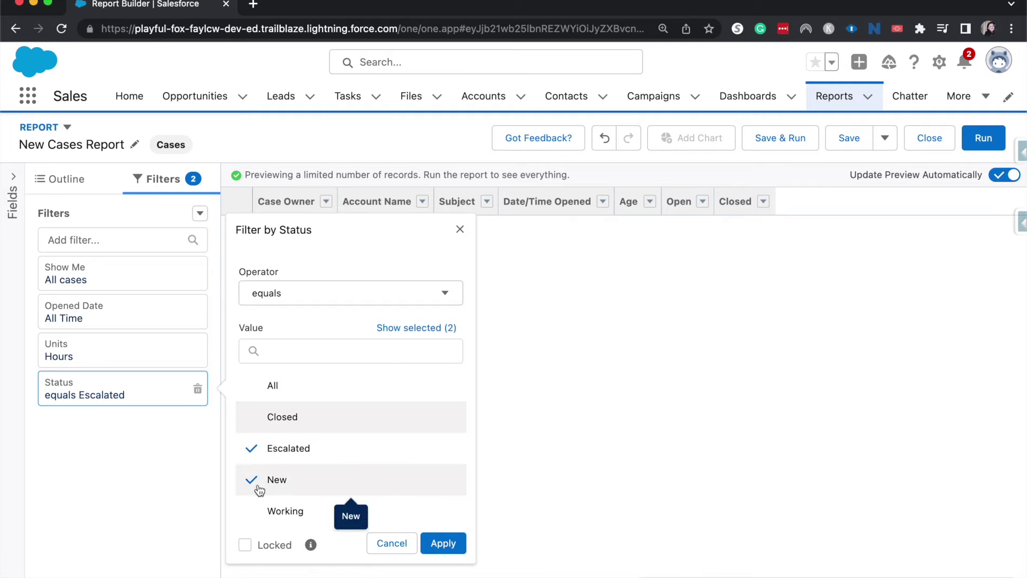
click(437, 537)
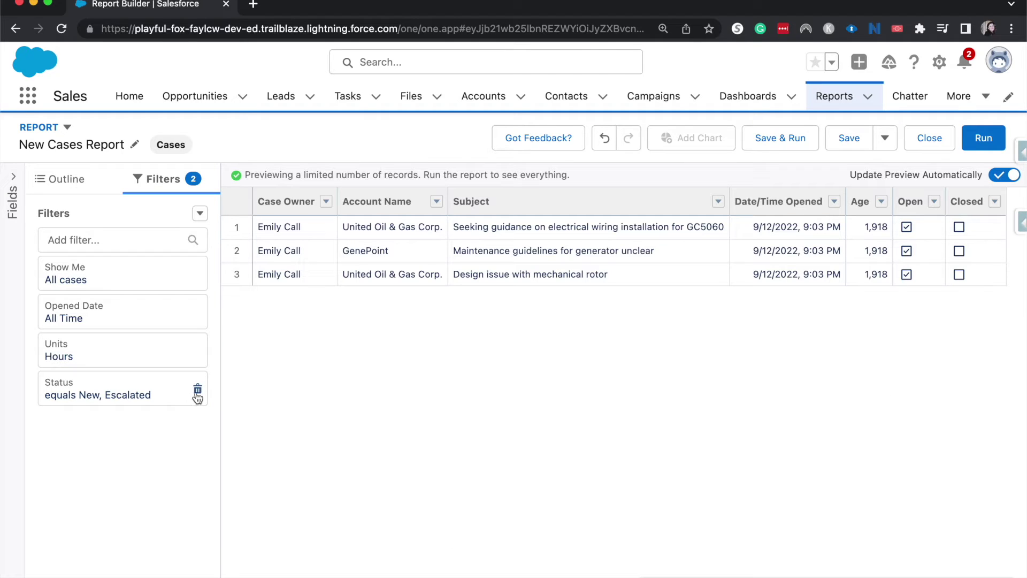
click(146, 393)
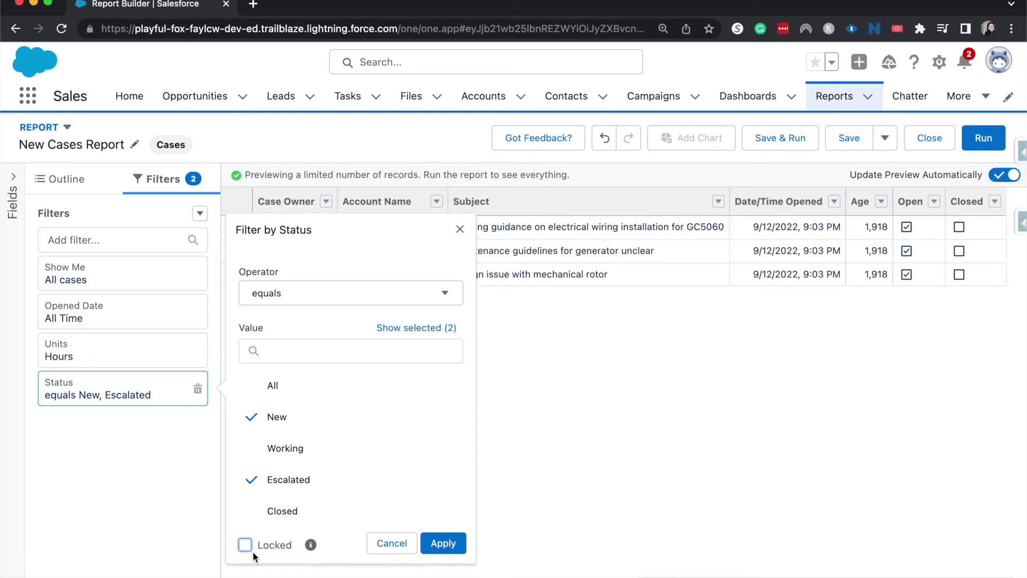
Delete the Status filter so all cases show, and expand the Fields sidebar.
click(582, 458)
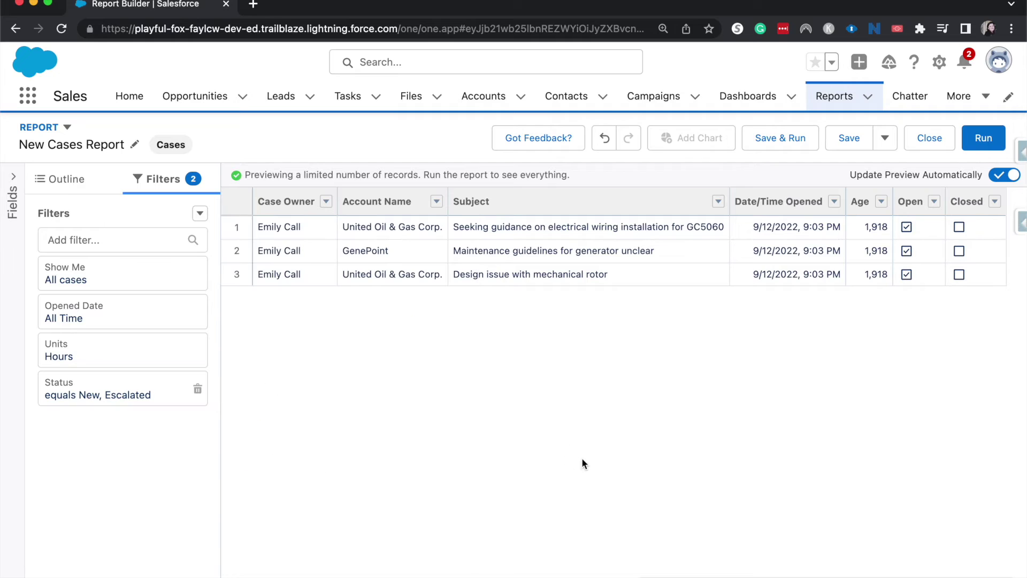
click(197, 388)
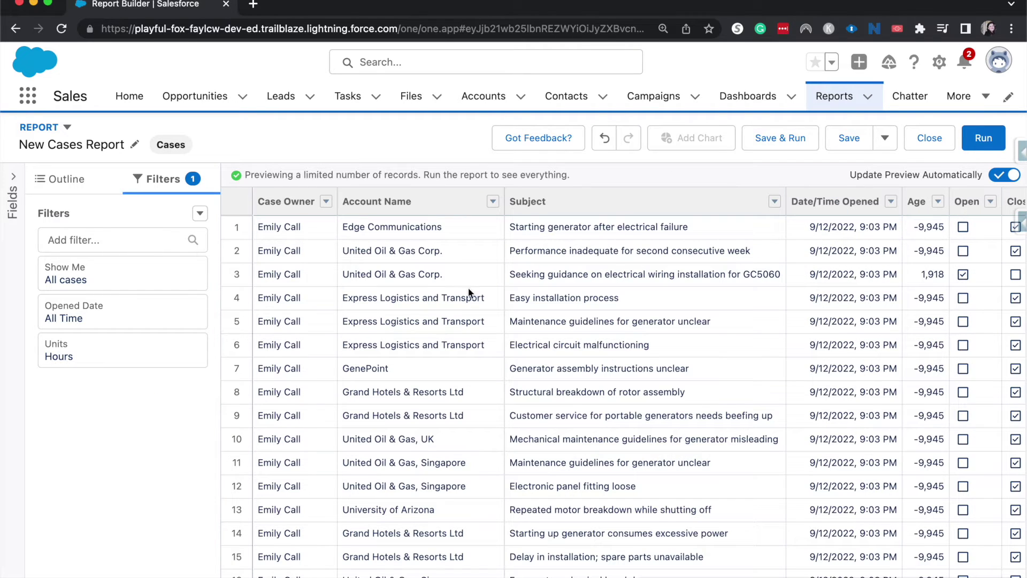
scroll(485, 282, right, 2)
scroll(485, 281, down, 1)
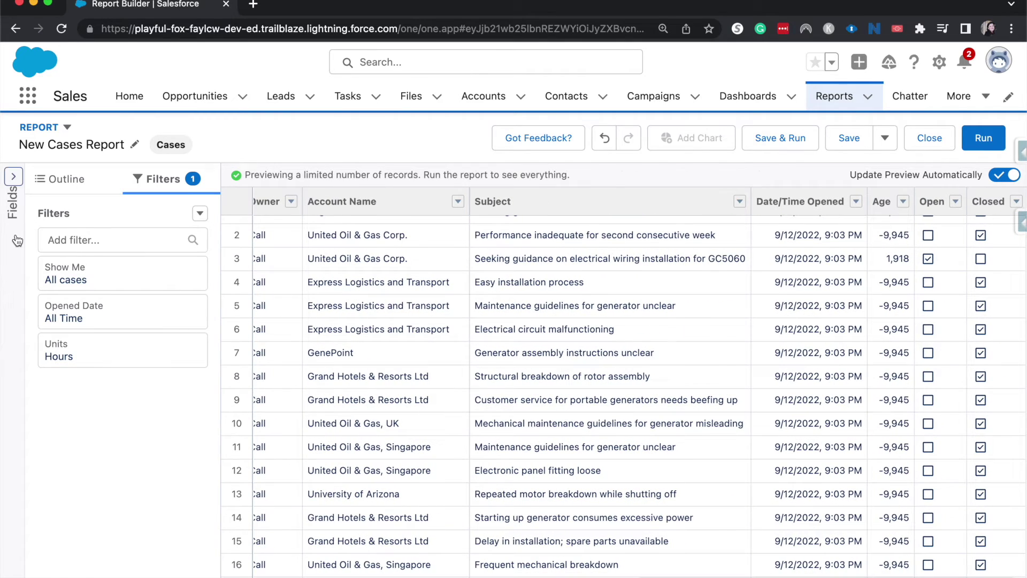
click(13, 177)
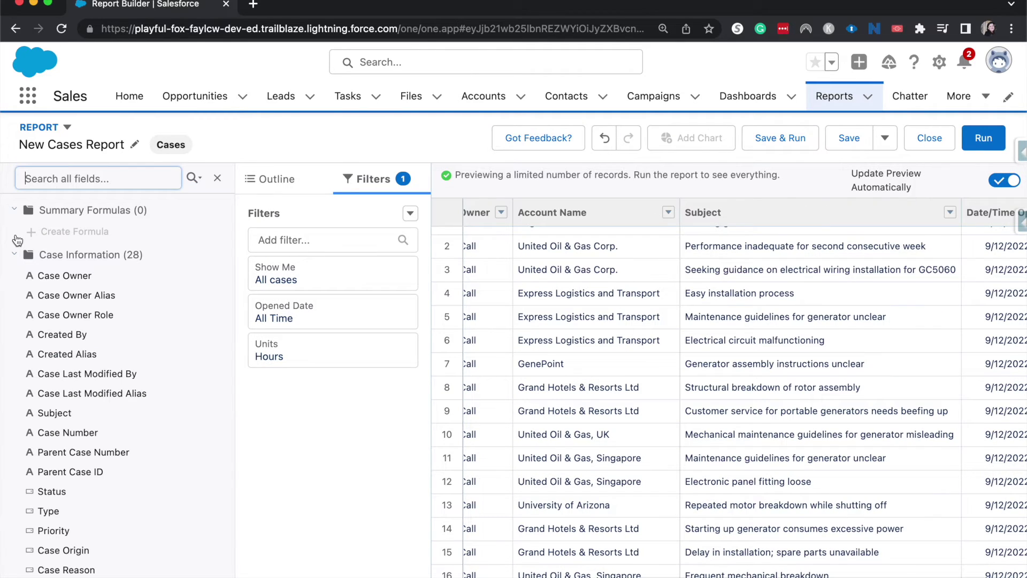
Add the Type and Case Number fields as columns in the report preview.
click(89, 515)
drag(90, 514, 511, 315)
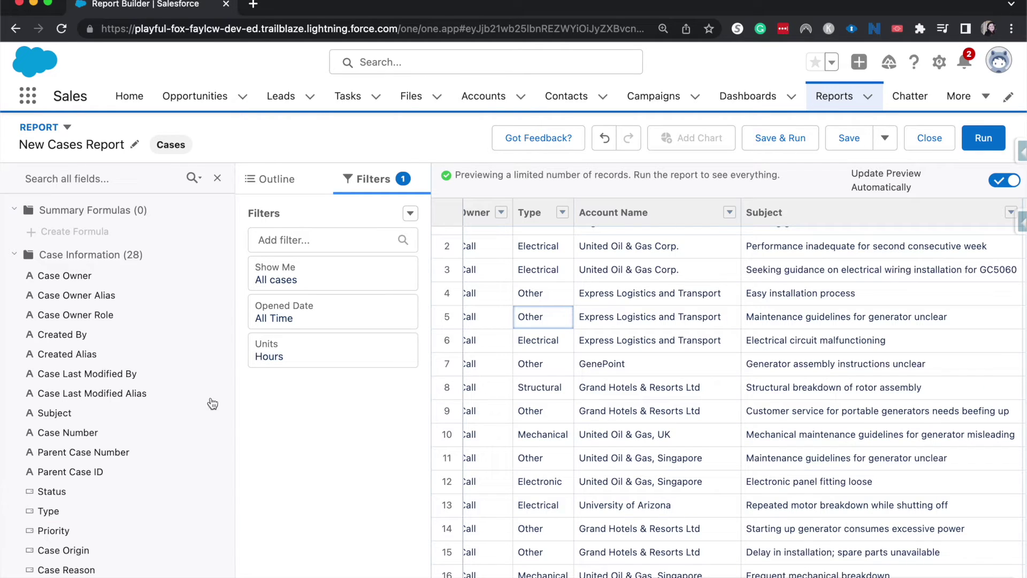
scroll(50, 358, down, 2)
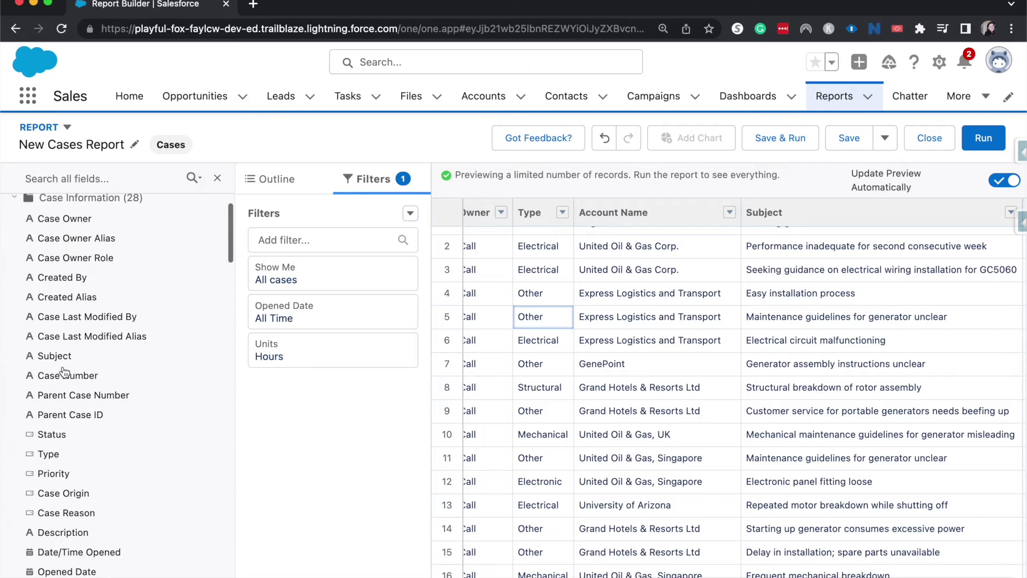
click(68, 377)
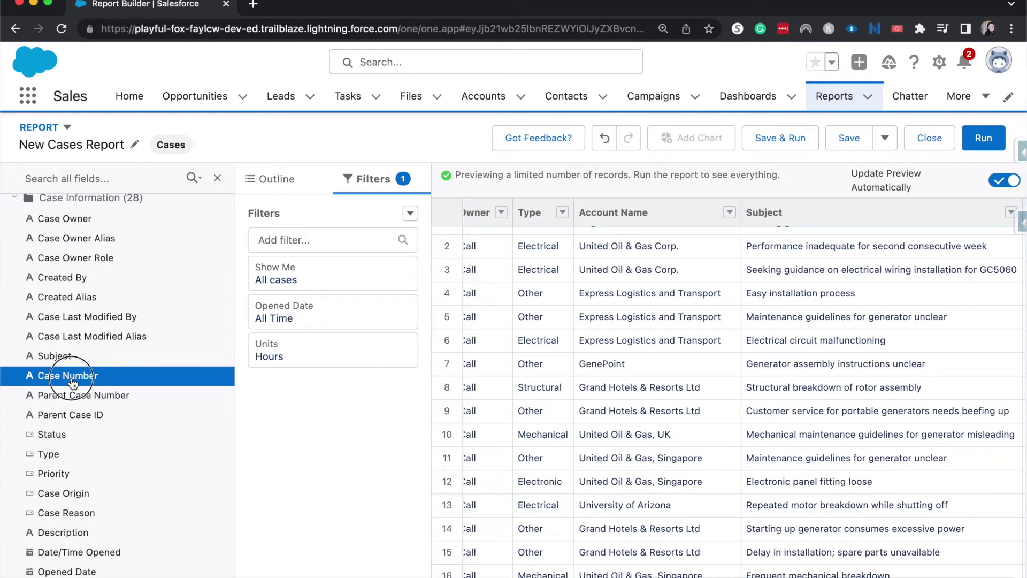
click(68, 377)
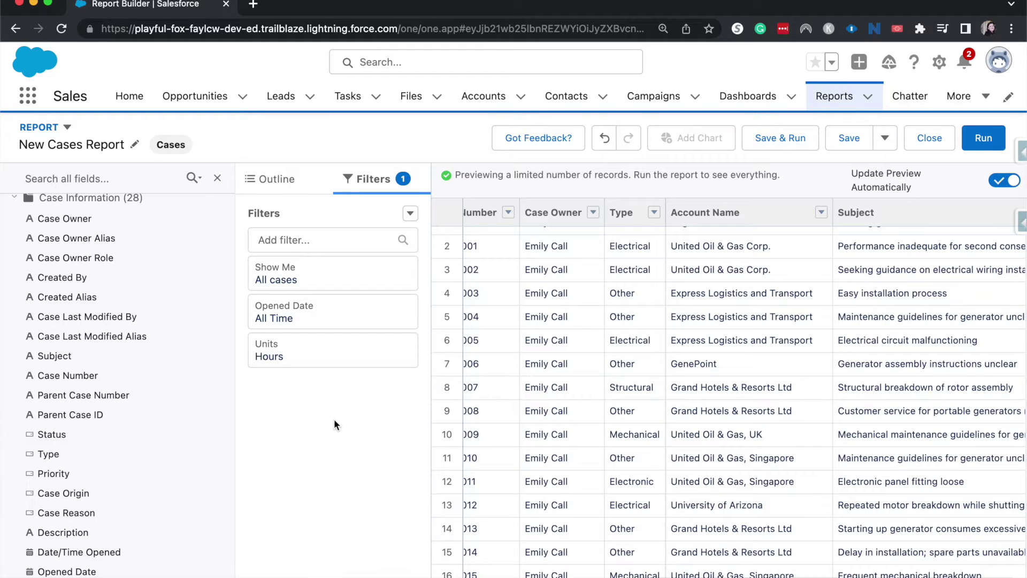
scroll(551, 390, left, 2)
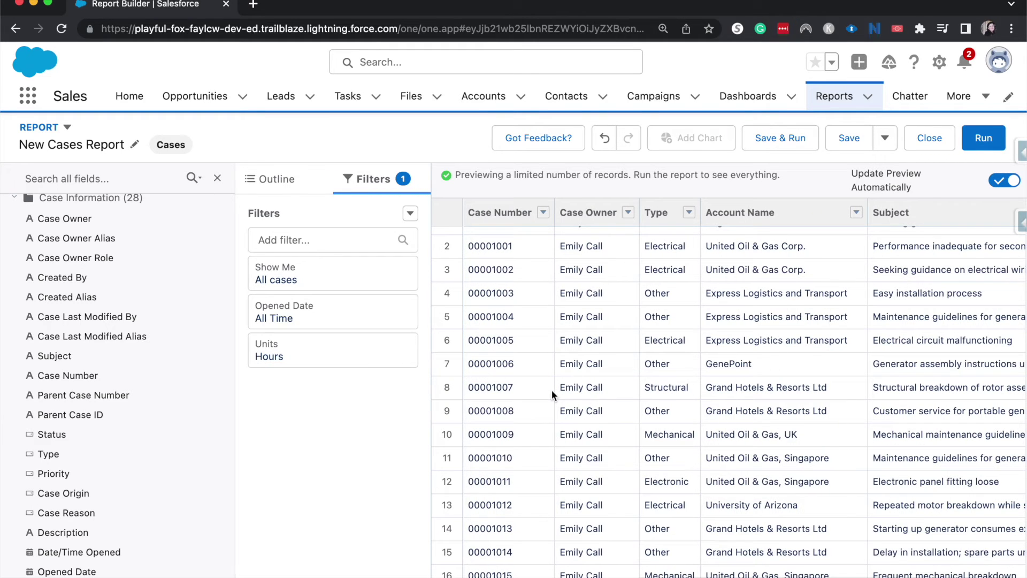
scroll(152, 466, down, 20)
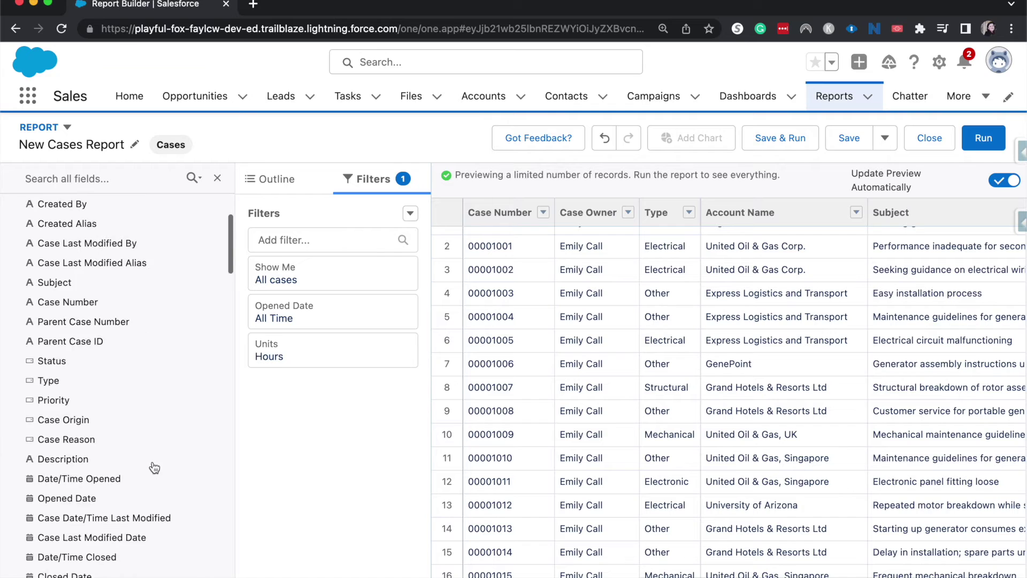
Scroll through the case and account fields, then collapse the Fields sidebar.
scroll(154, 467, down, 2)
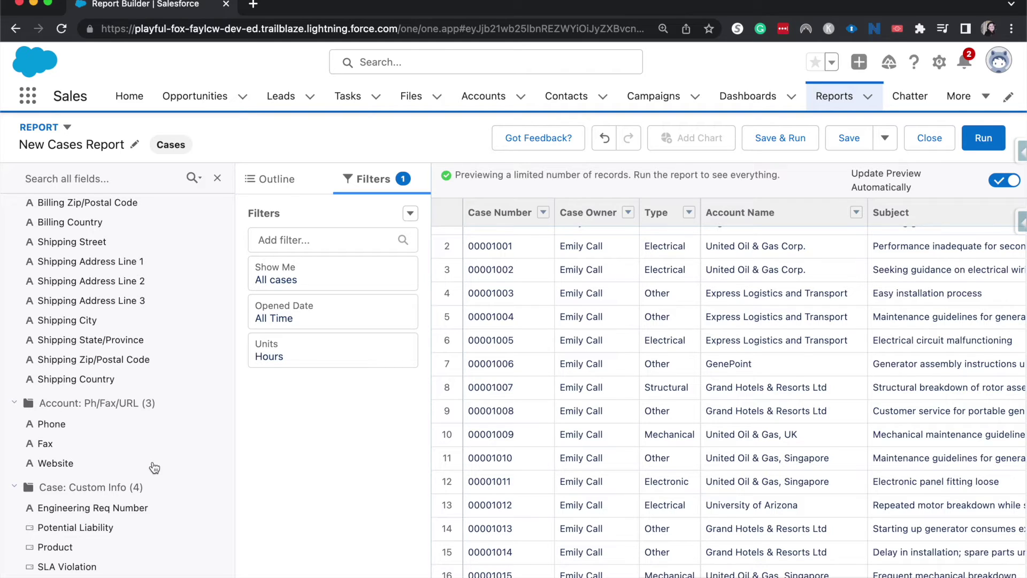
scroll(154, 467, up, 6)
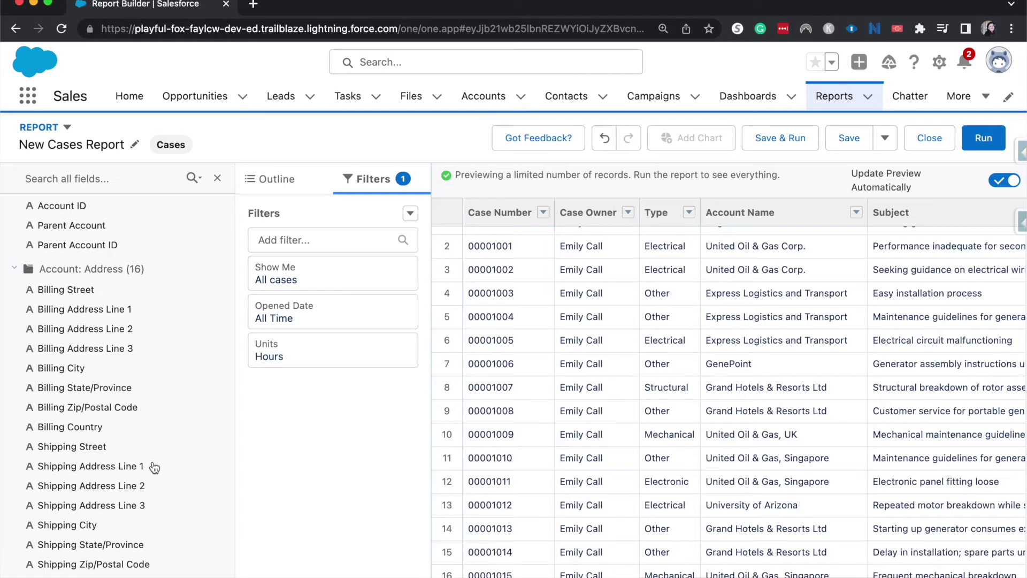
scroll(154, 467, down, 10)
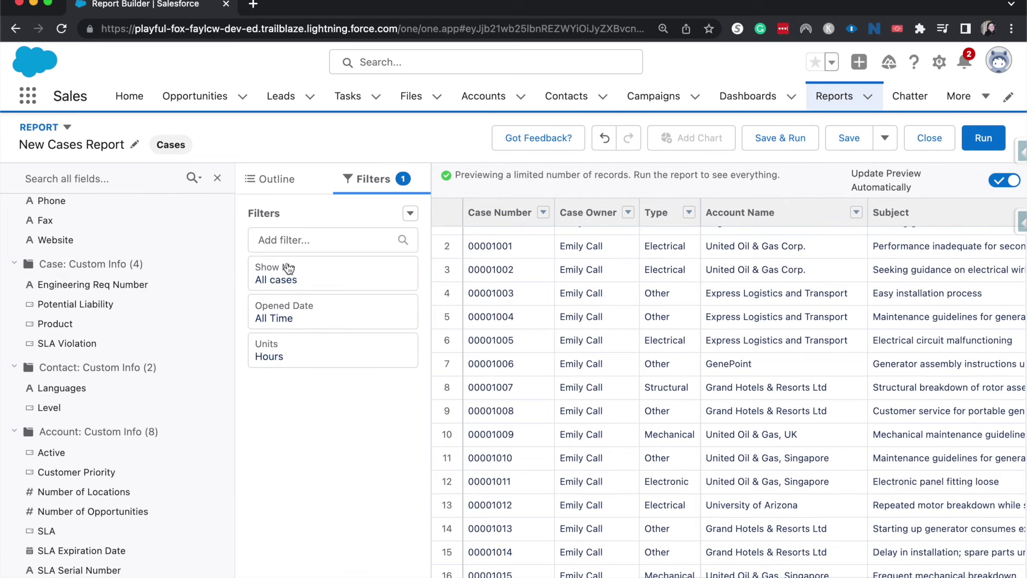
click(217, 178)
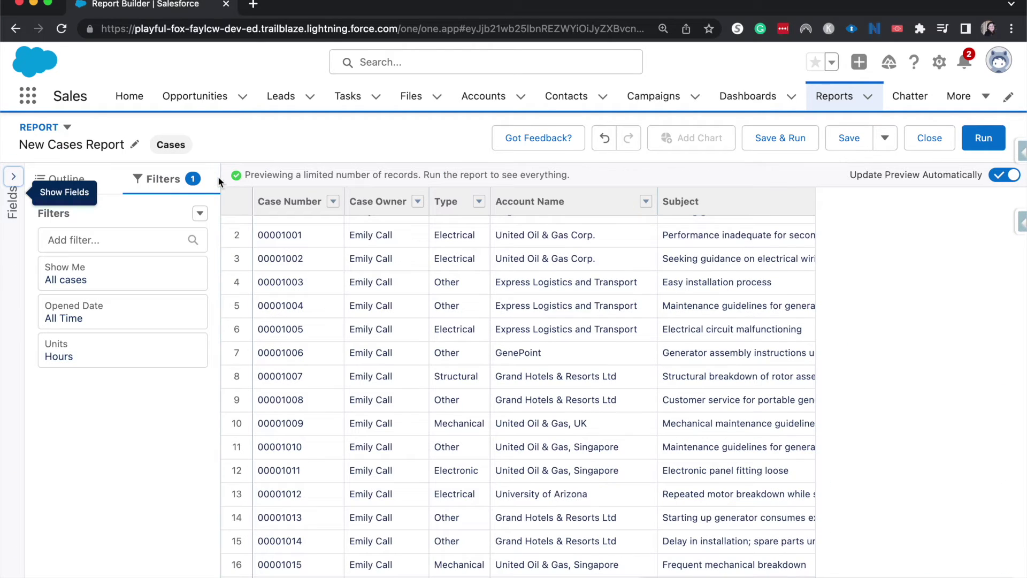
In the Outline pane, group rows by Type, found by searching 'ty'.
click(80, 178)
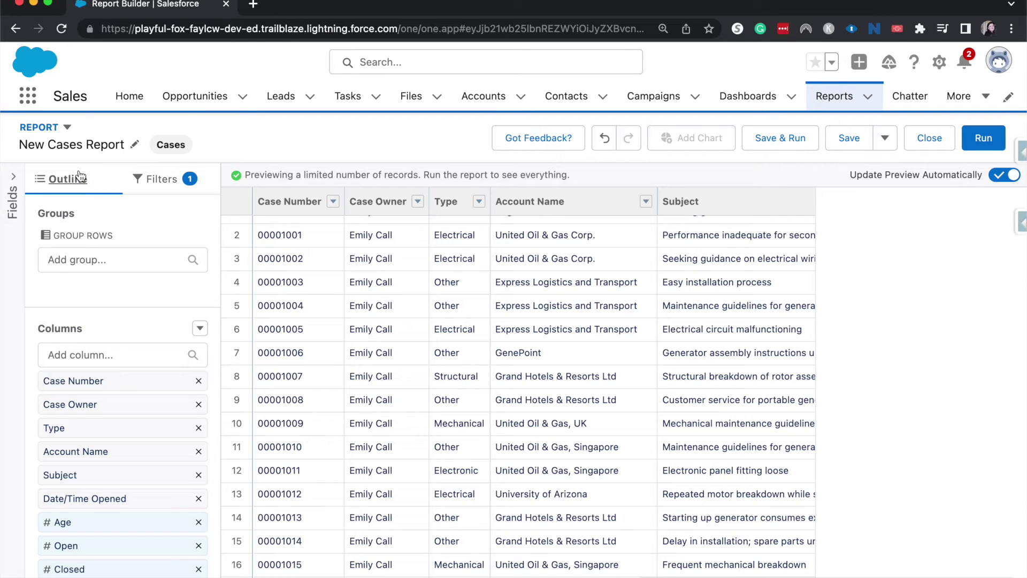
click(59, 262)
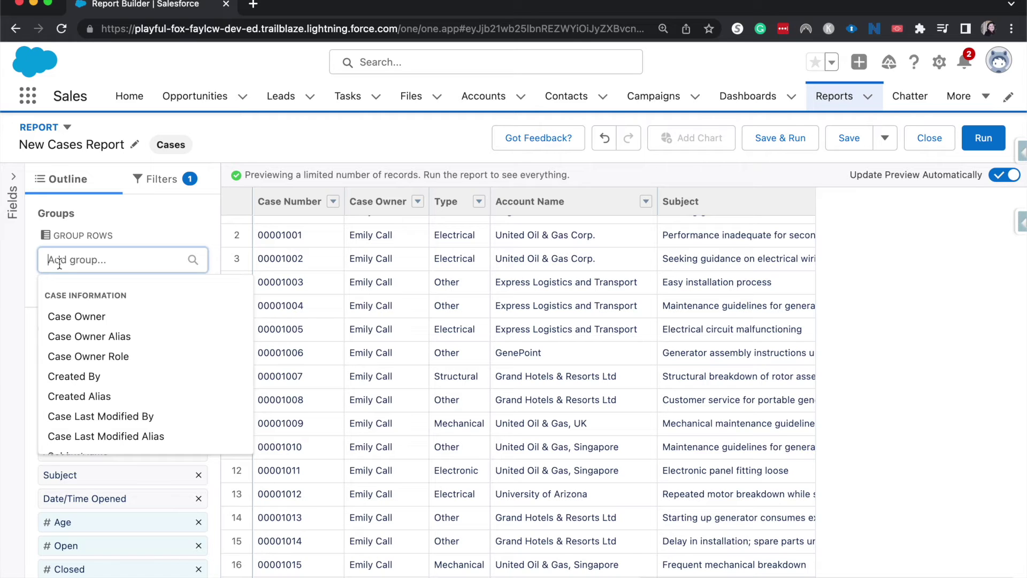
text(ty)
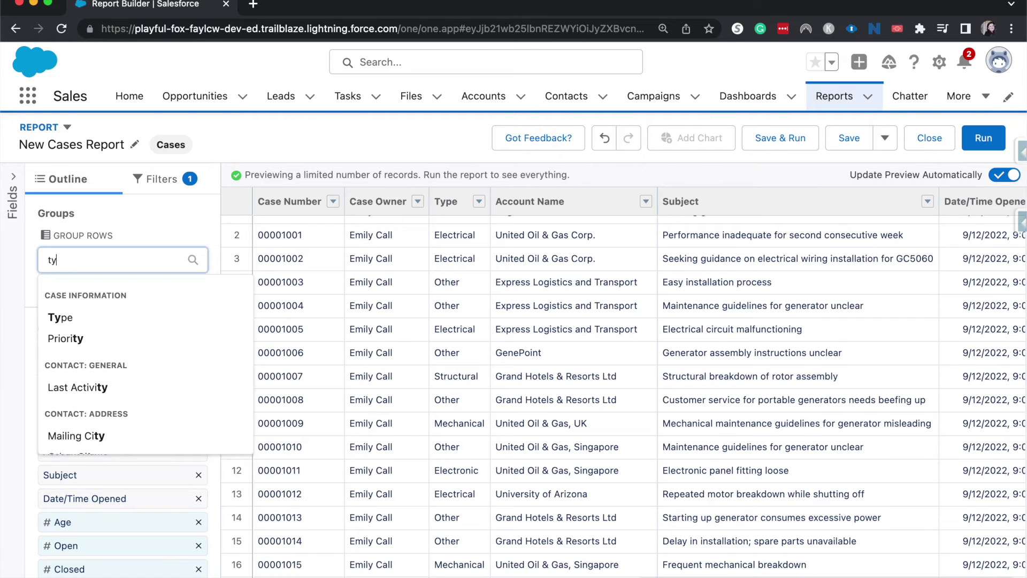
click(54, 320)
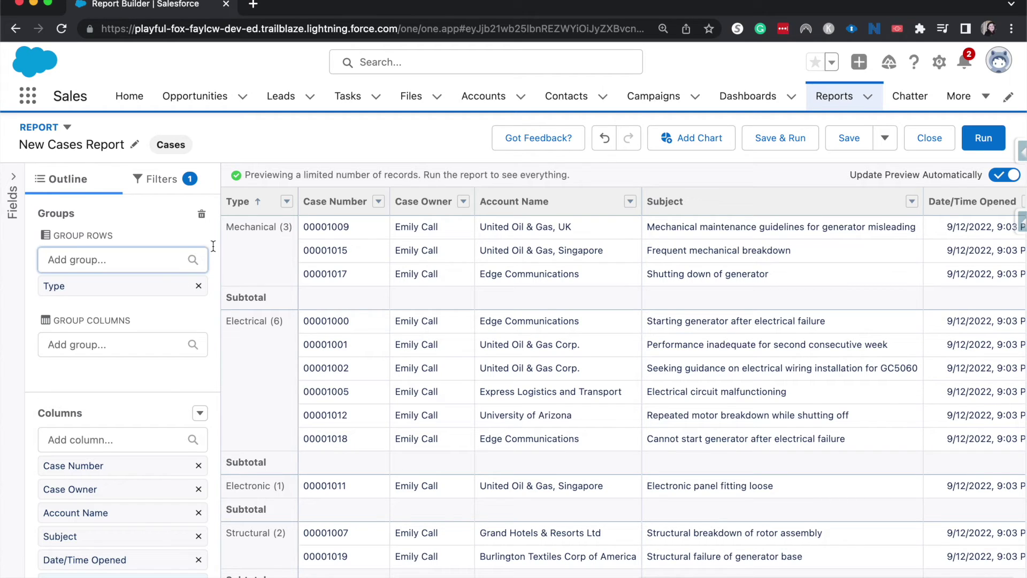
scroll(216, 396, down, 2)
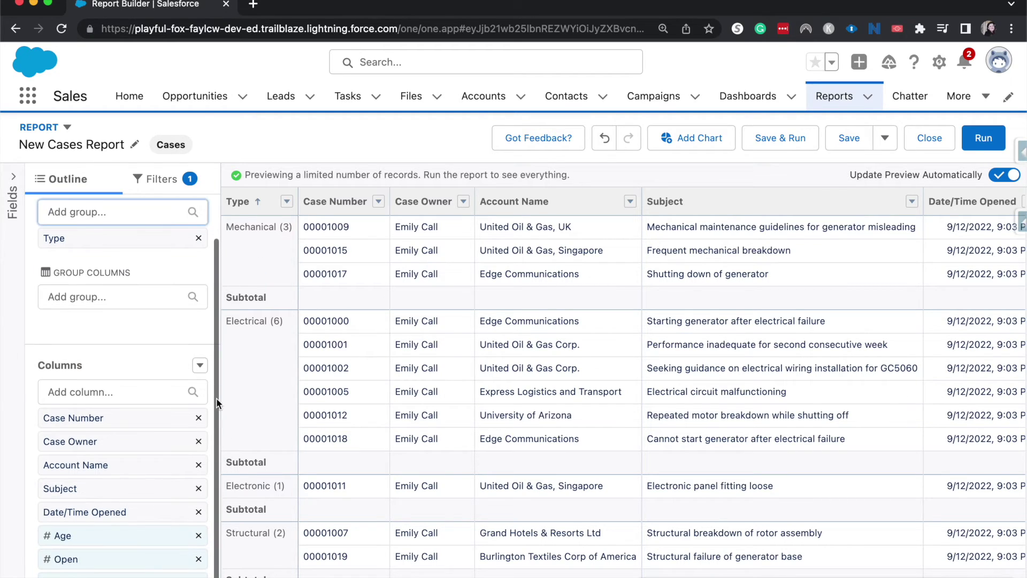
scroll(326, 450, down, 3)
scroll(326, 450, down, 3)
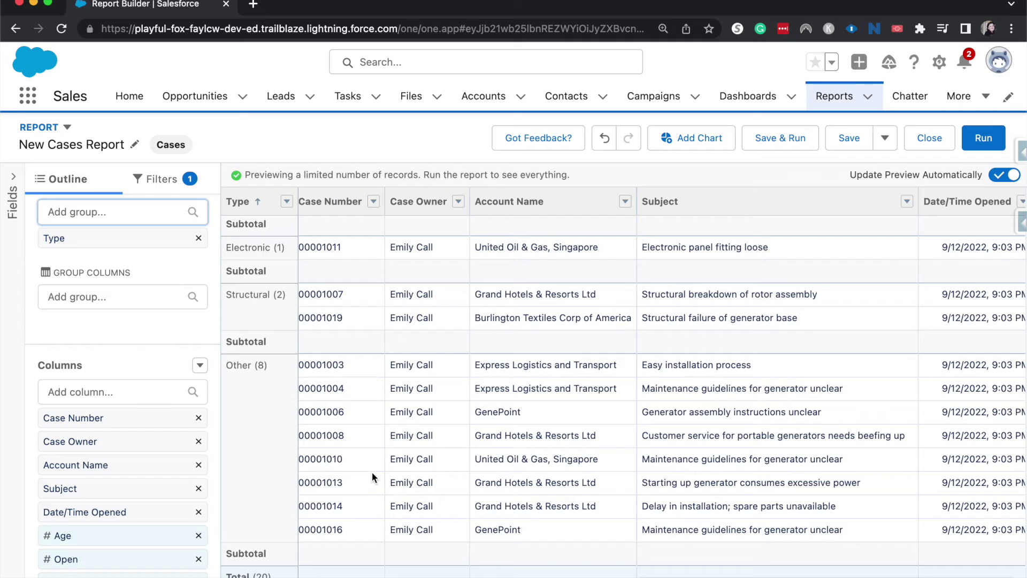
scroll(371, 472, up, 1)
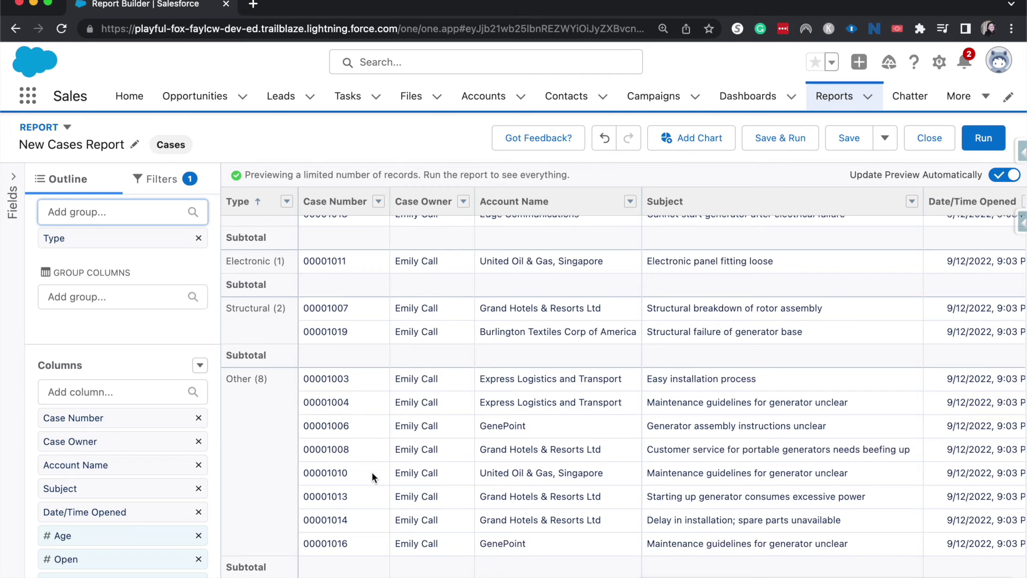
scroll(371, 472, right, 5)
scroll(372, 471, down, 1)
scroll(372, 471, right, 2)
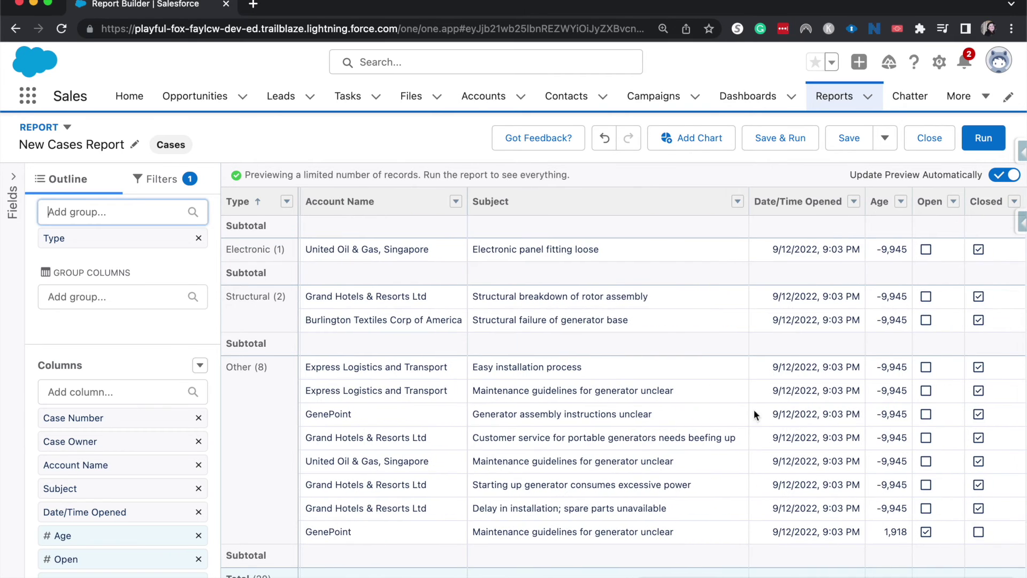
click(900, 203)
Summarize the Age column by Average so each Type subtotal shows average age.
mouse_move(773, 336)
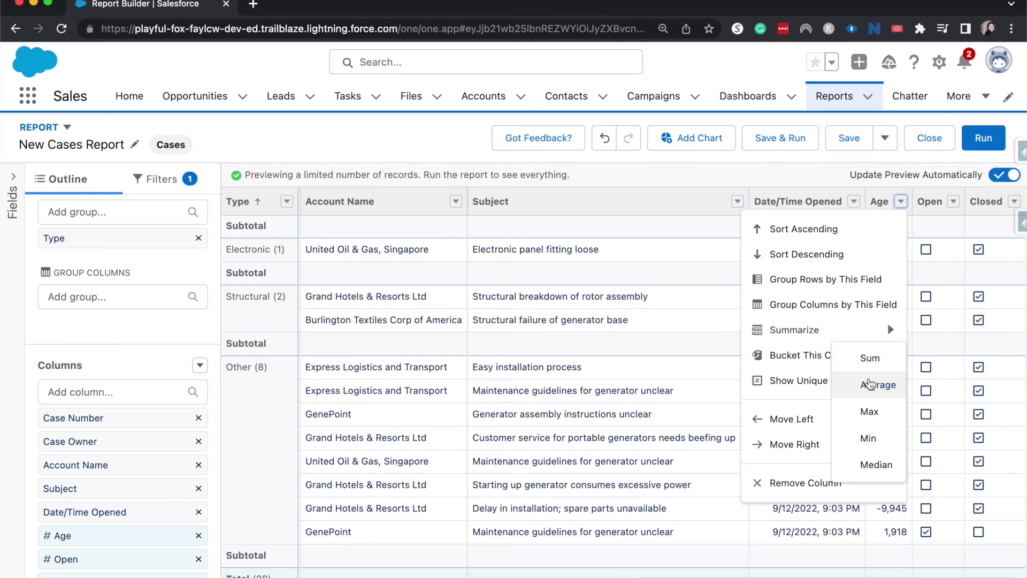
click(868, 377)
scroll(868, 377, down, 1)
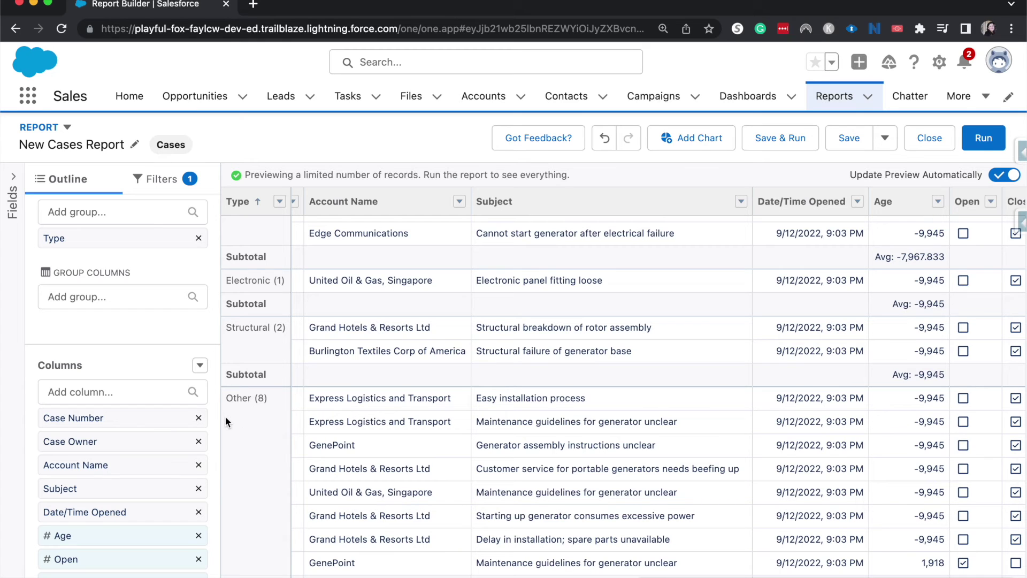
scroll(591, 530, up, 4)
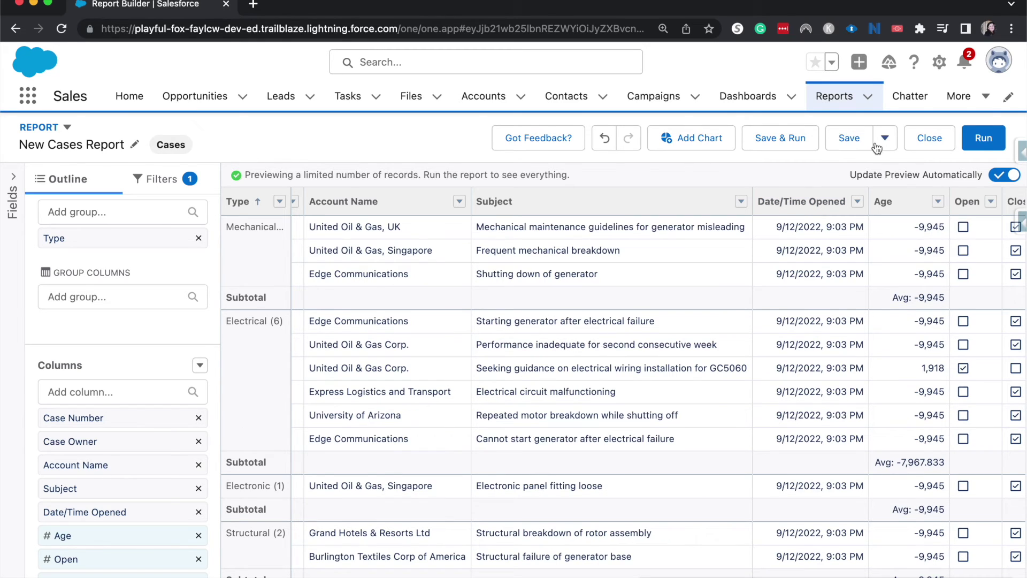
click(791, 147)
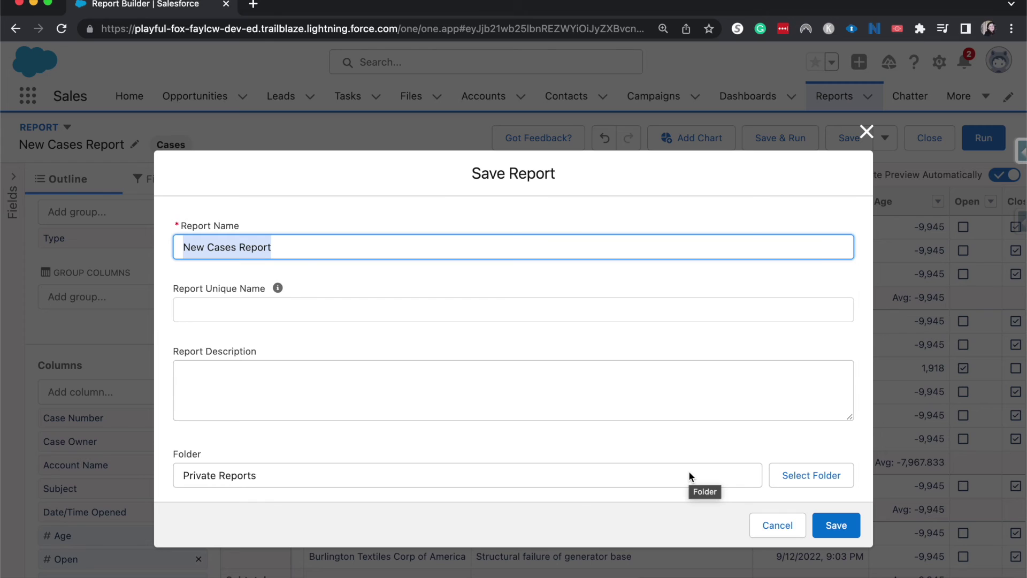
Save the report as 'New Cases Report' in Private Reports and run it.
click(842, 525)
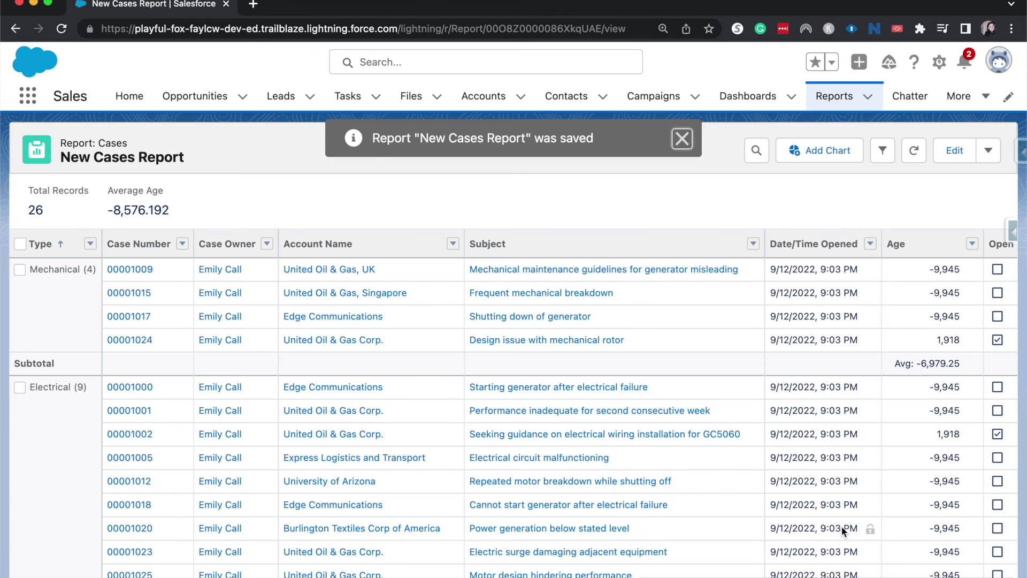
Refresh the saved report and add a bar chart of Average Age (Hours) by Type.
scroll(752, 230, down, 3)
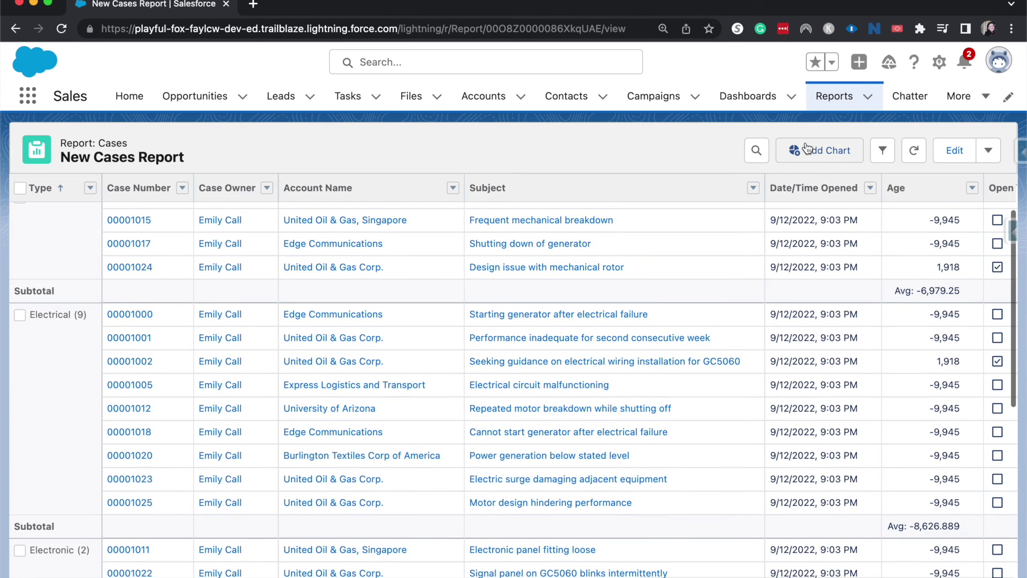
click(914, 150)
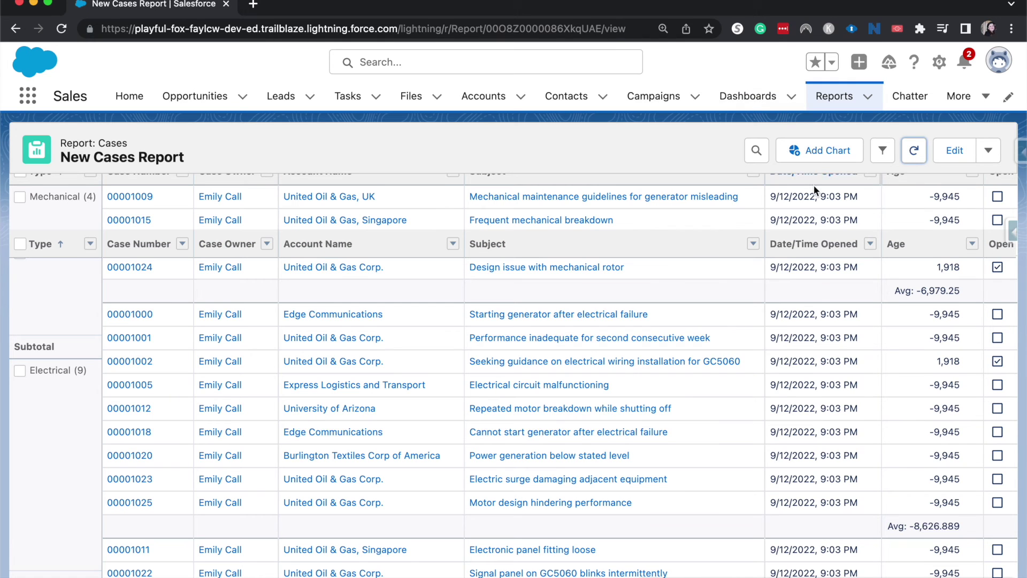
click(815, 155)
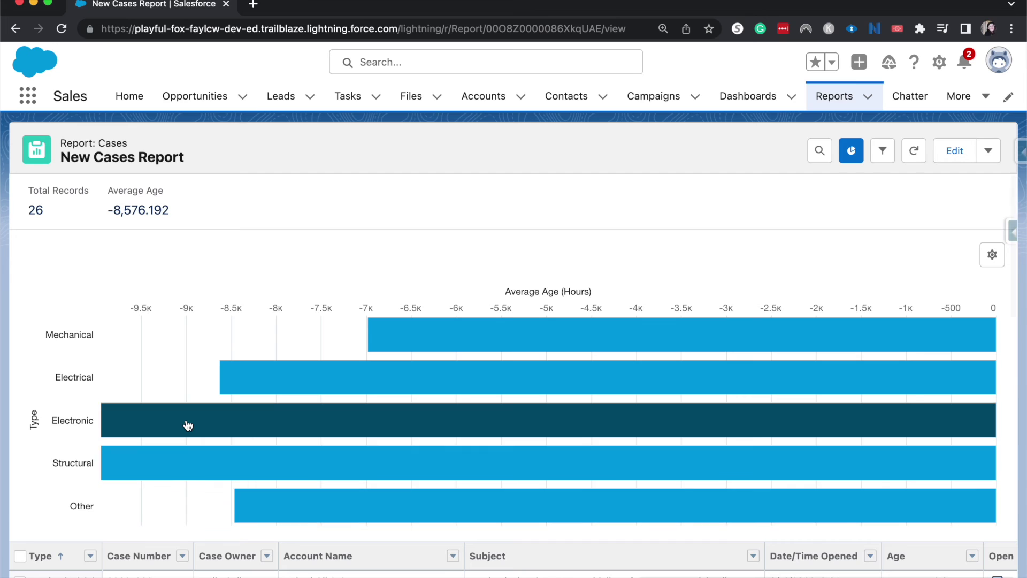
Reset the browser zoom to 100% and bring up the chart's properties.
scroll(182, 428, down, 2)
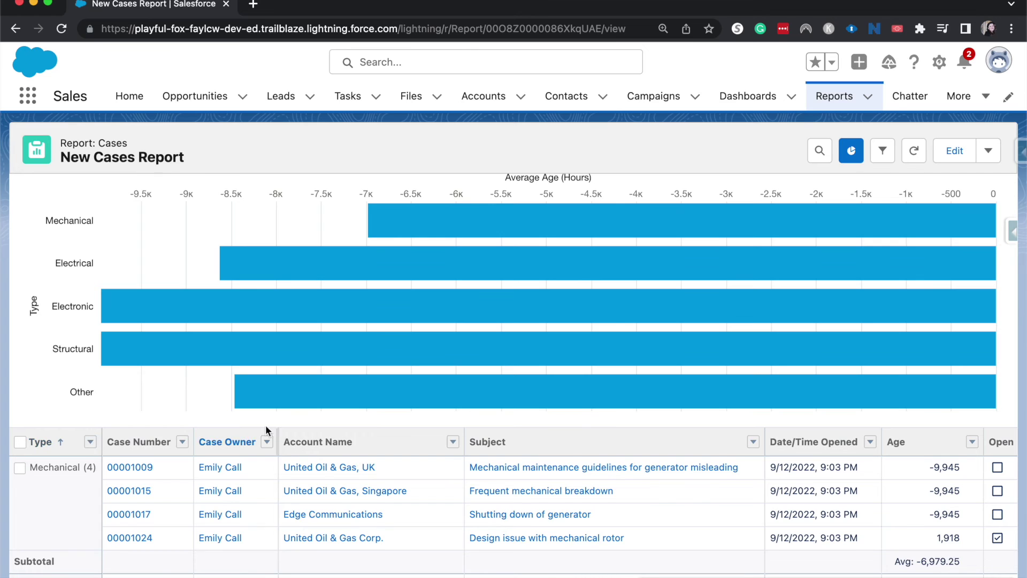
scroll(593, 320, right, 3)
key(super+minus)
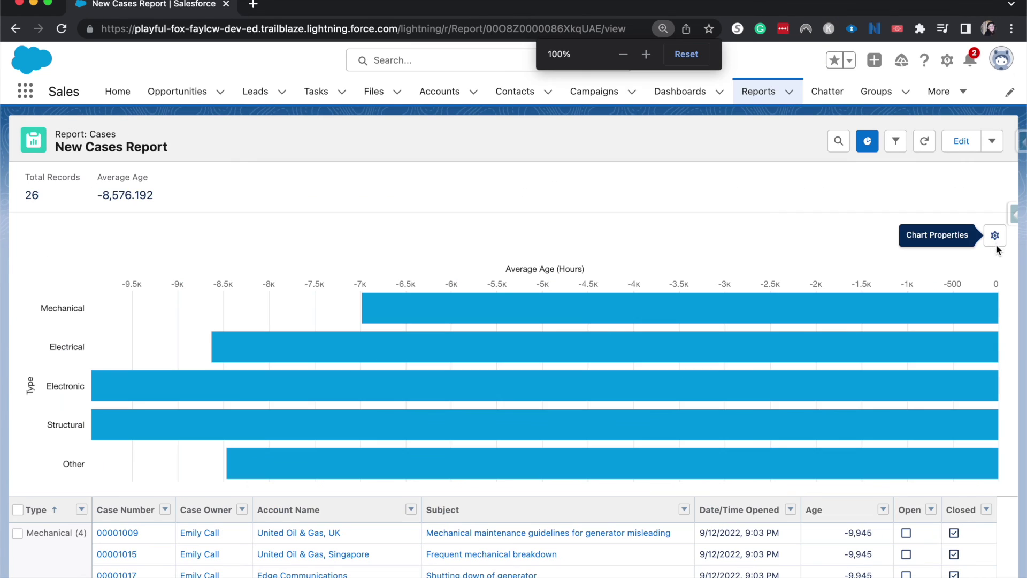
click(994, 237)
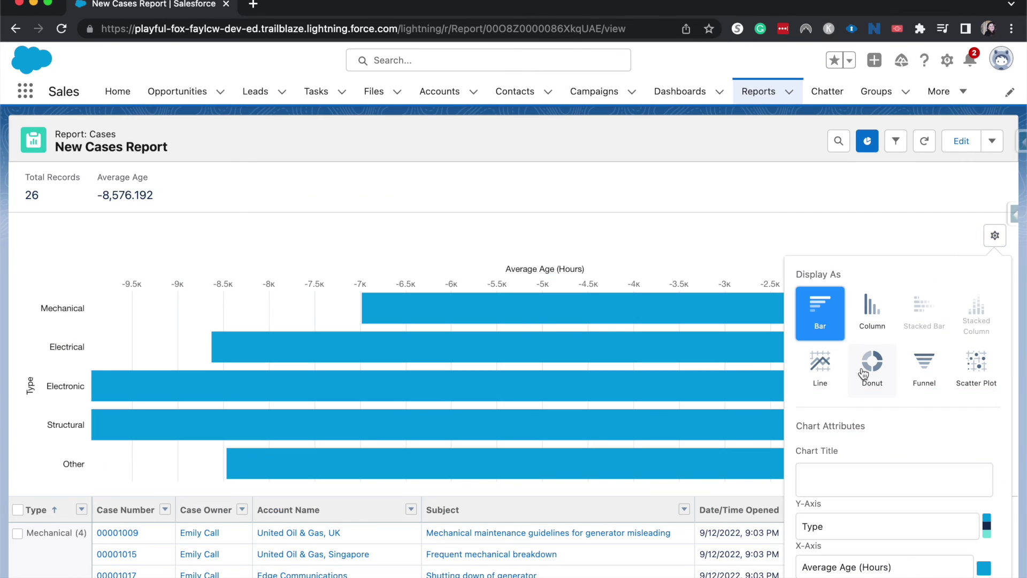
Display the chart as a donut of Average Age by Type, then reopen its properties.
click(864, 373)
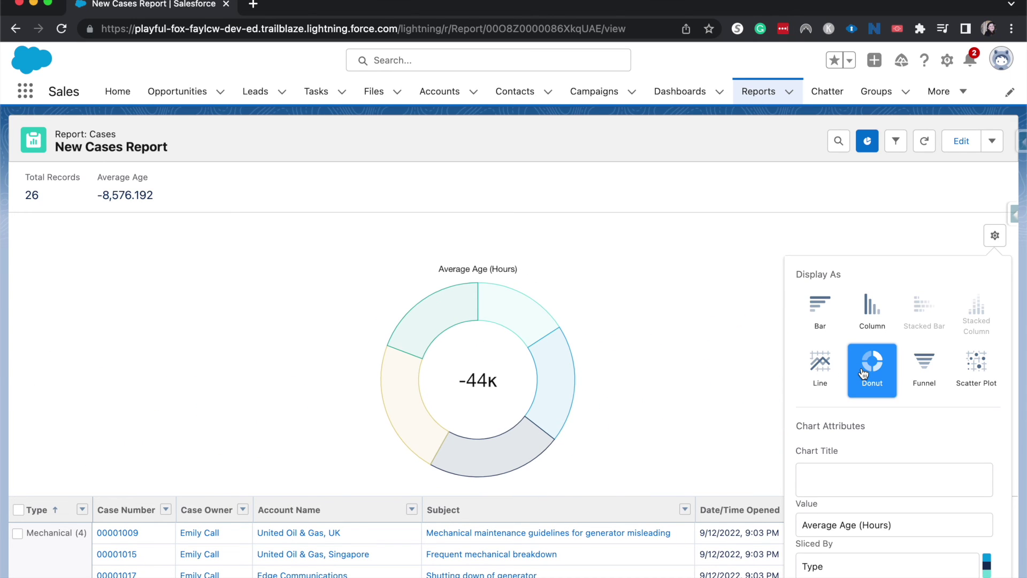
click(568, 251)
click(994, 238)
Show the report actions menu with Save, Save As, Export and Add to Dashboard.
click(989, 147)
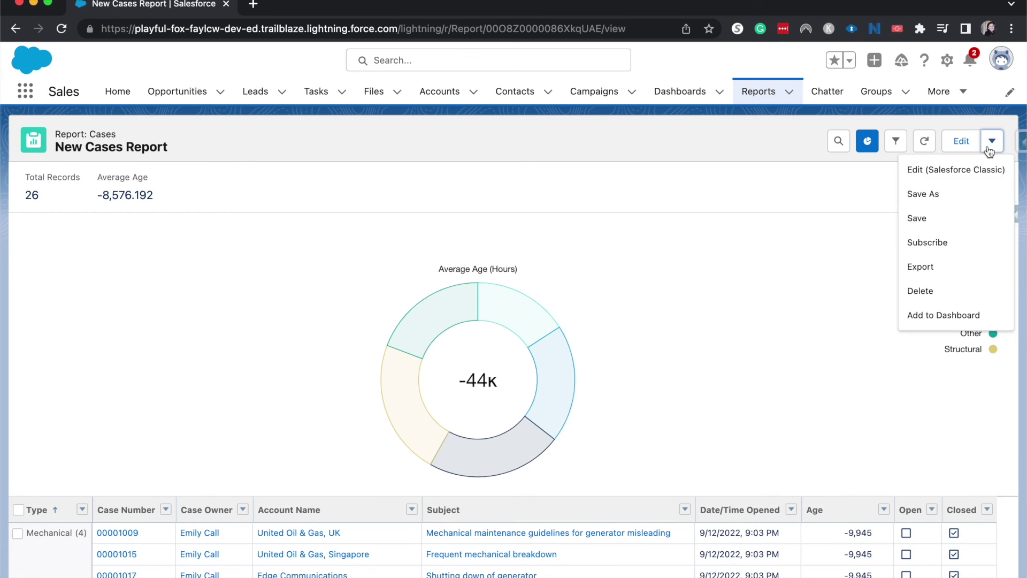